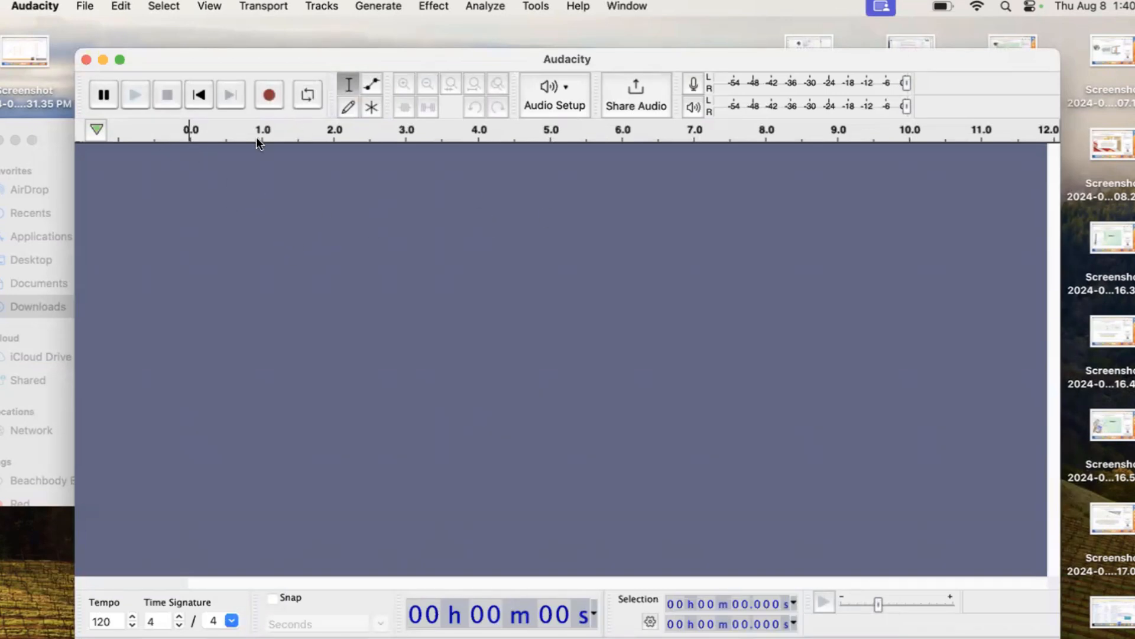
Import intro just voice.mp3 from the Downloads folder into the Audacity project.
left_click(54, 131)
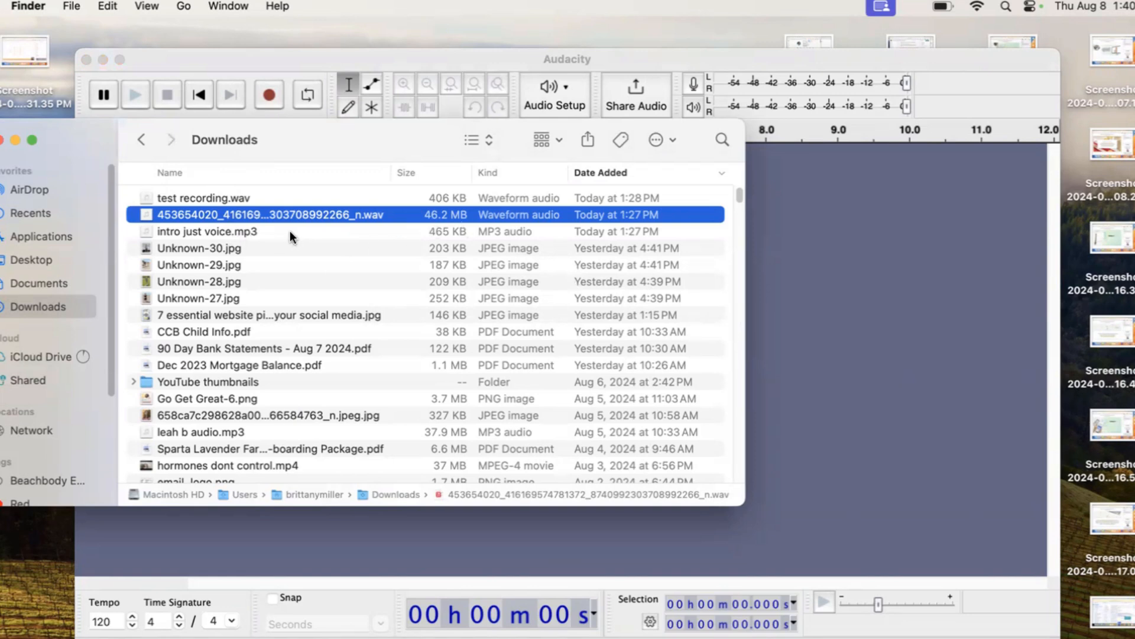
left_click_drag(289, 230, 907, 293)
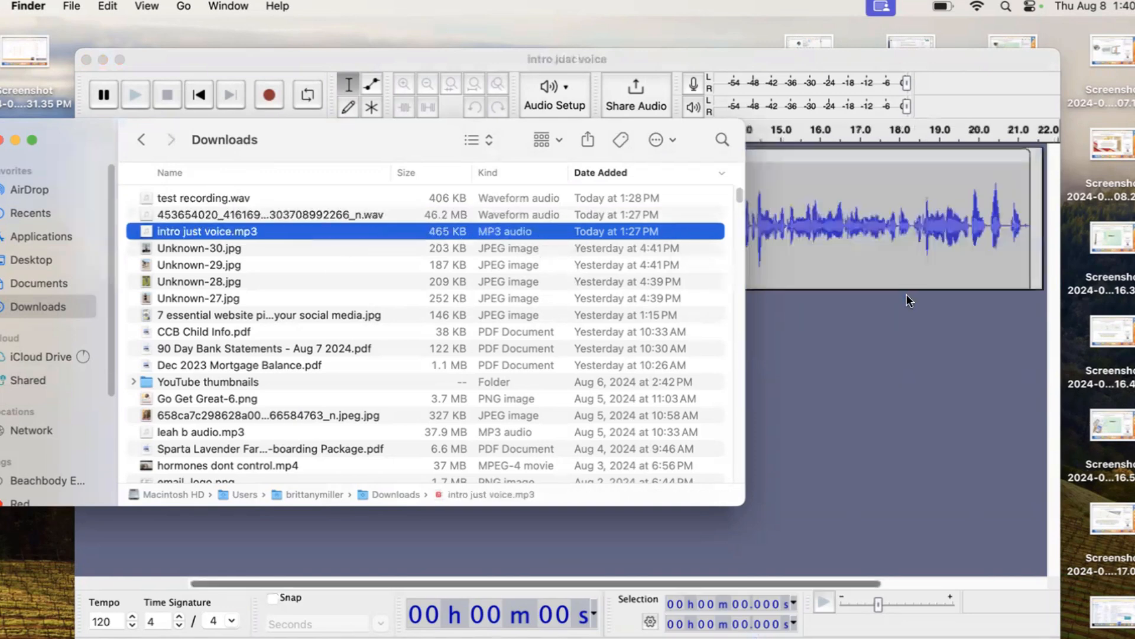
left_click(831, 339)
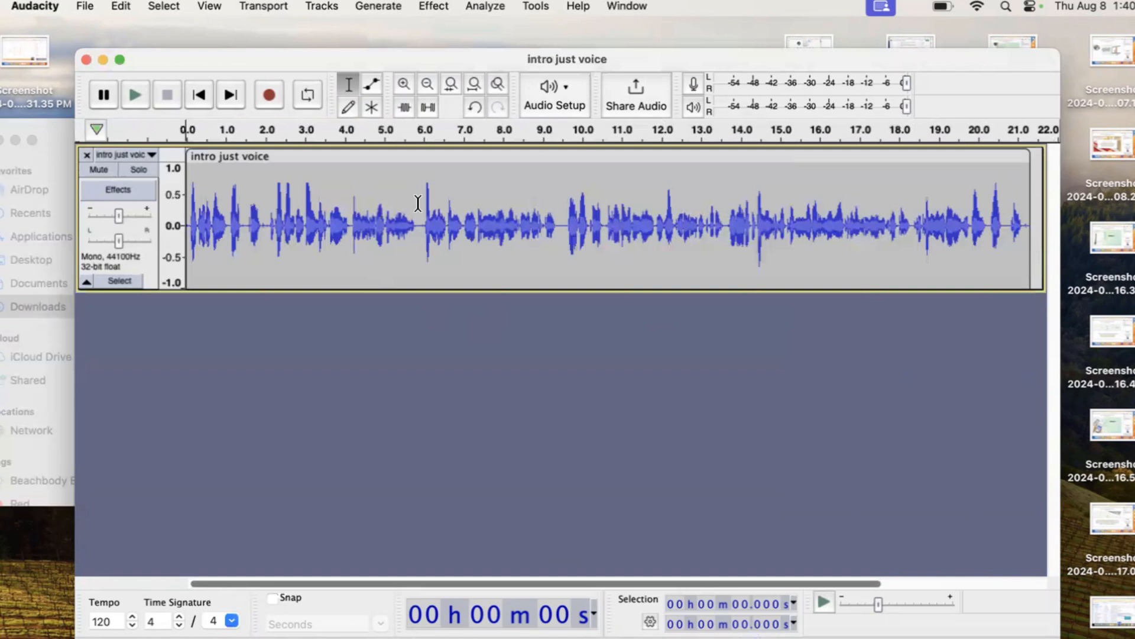
Play a few seconds of the voice track from its beginning to check the recording.
left_click(187, 219)
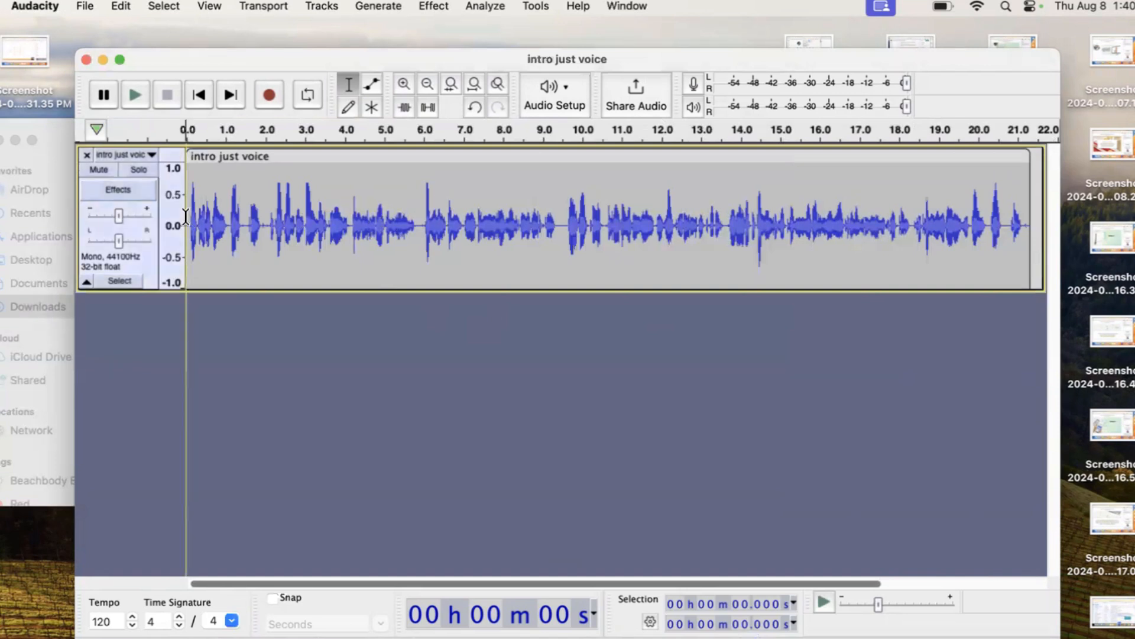
key("space")
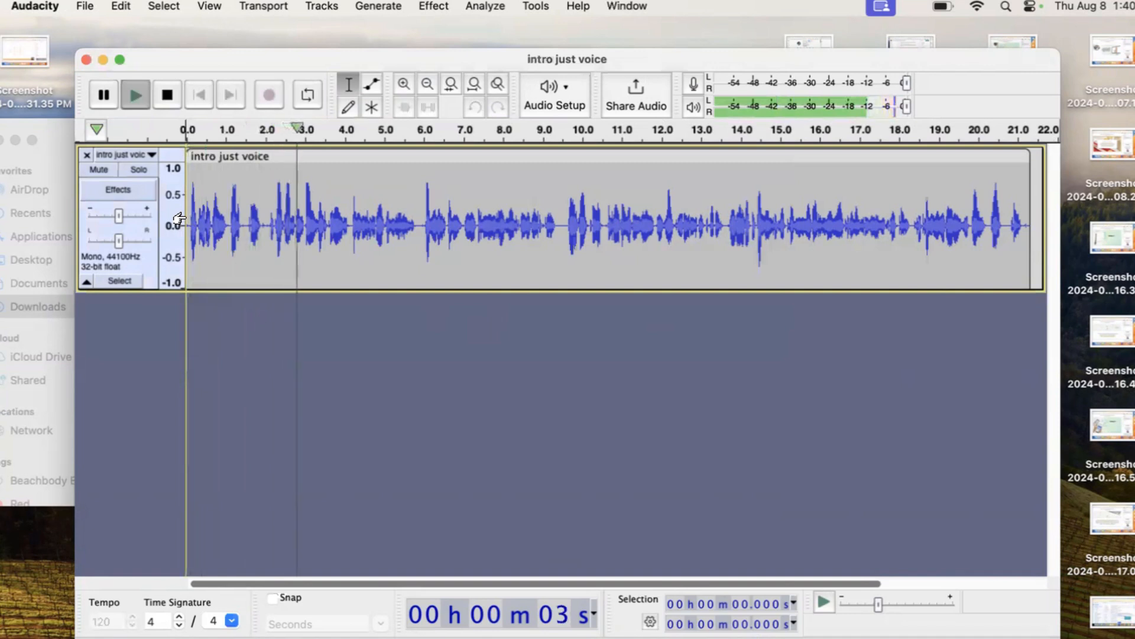
key("space")
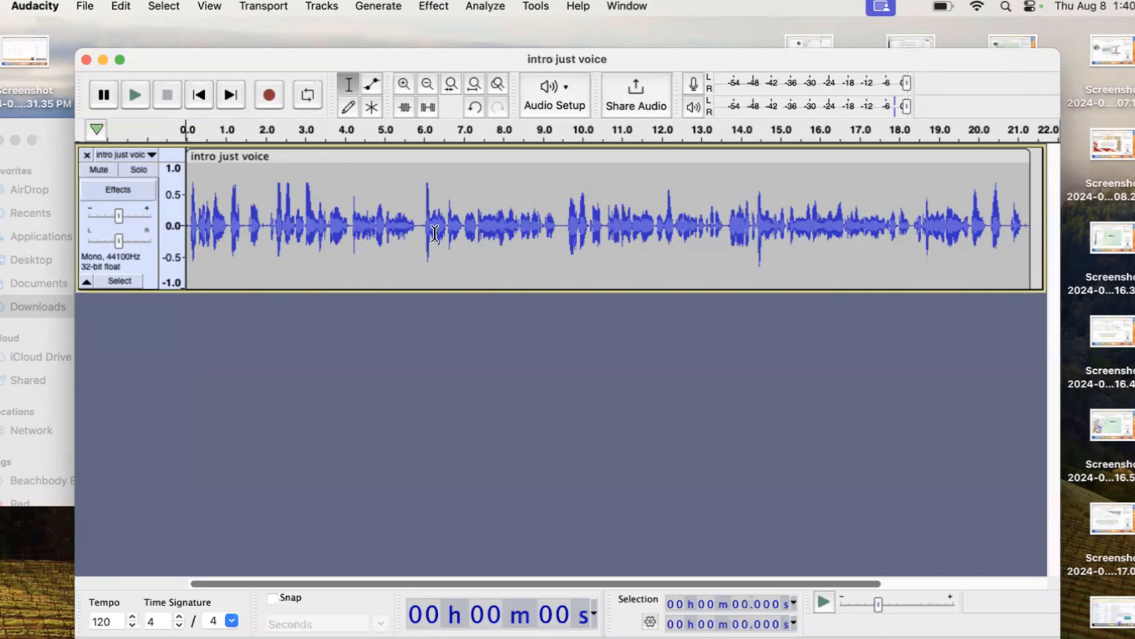
left_click(58, 131)
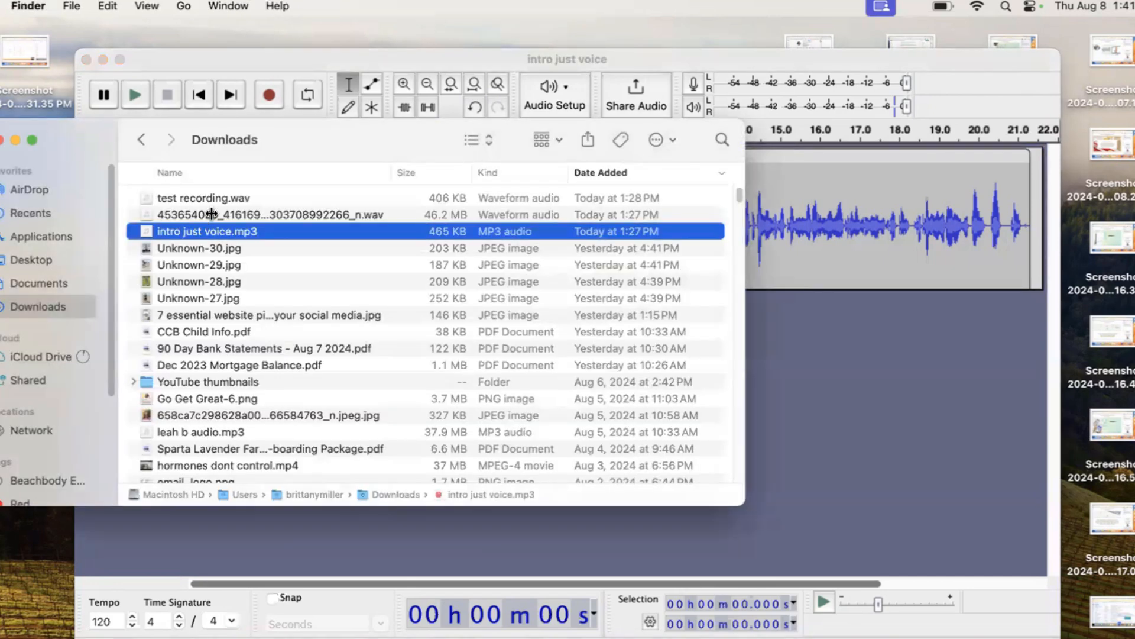
left_click_drag(212, 215, 790, 372)
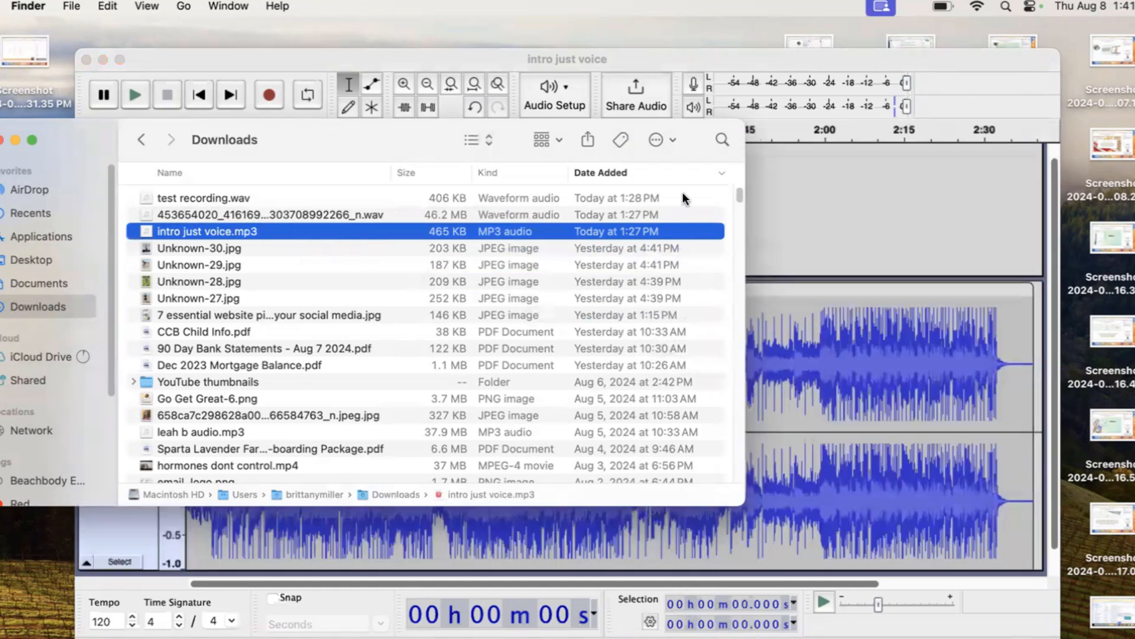
left_click(954, 69)
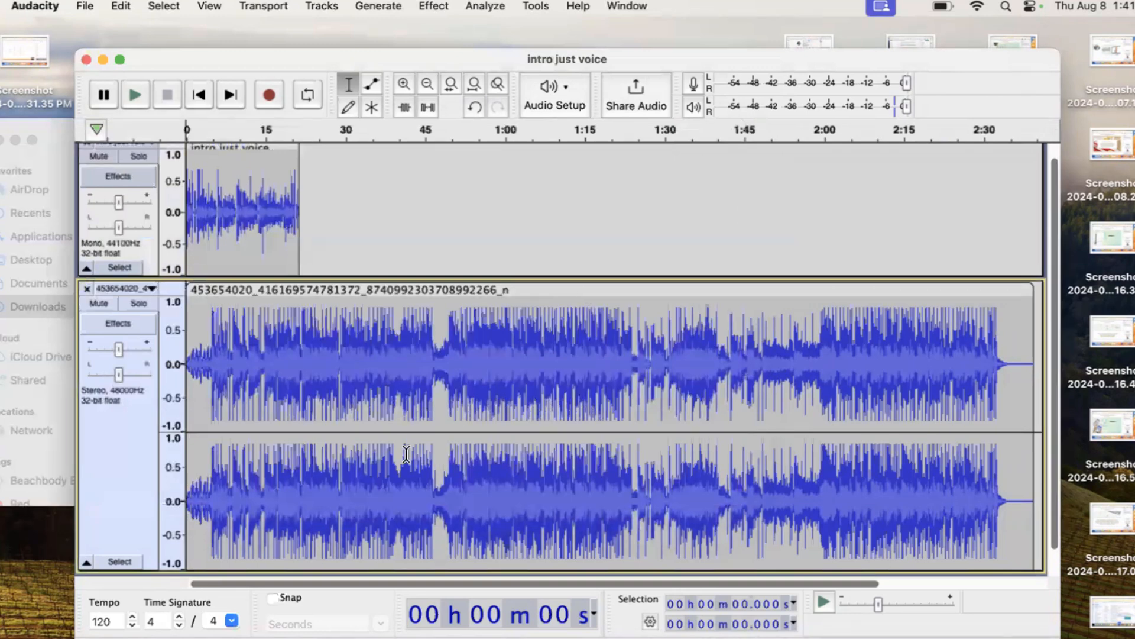
Split the stereo music track to mono and delete the lower of the two resulting tracks.
left_click(147, 286)
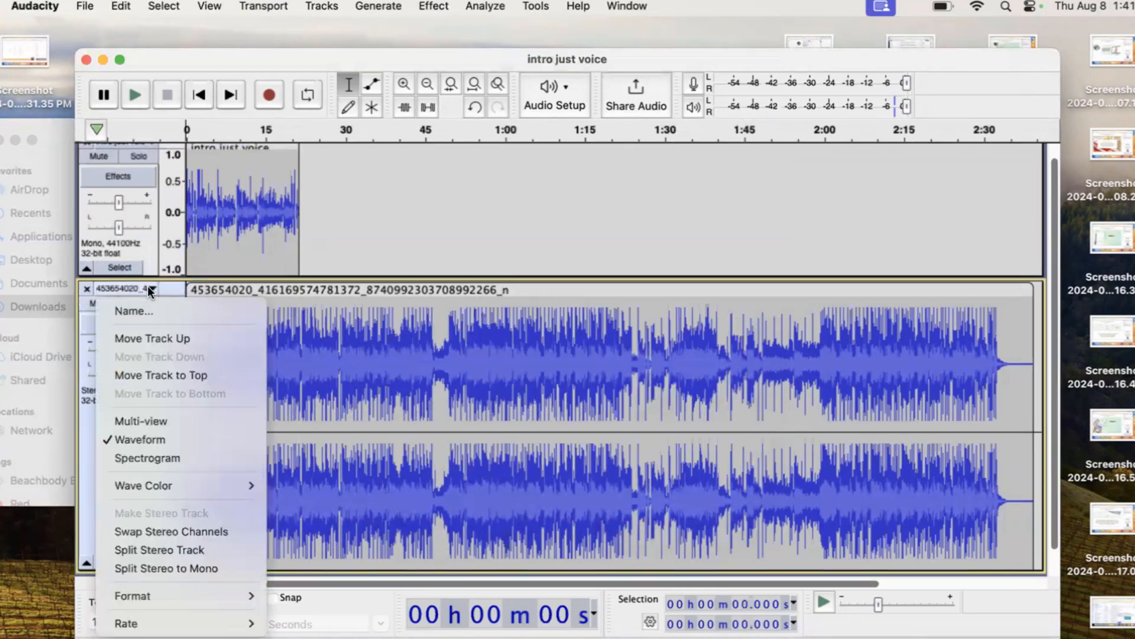
left_click(157, 568)
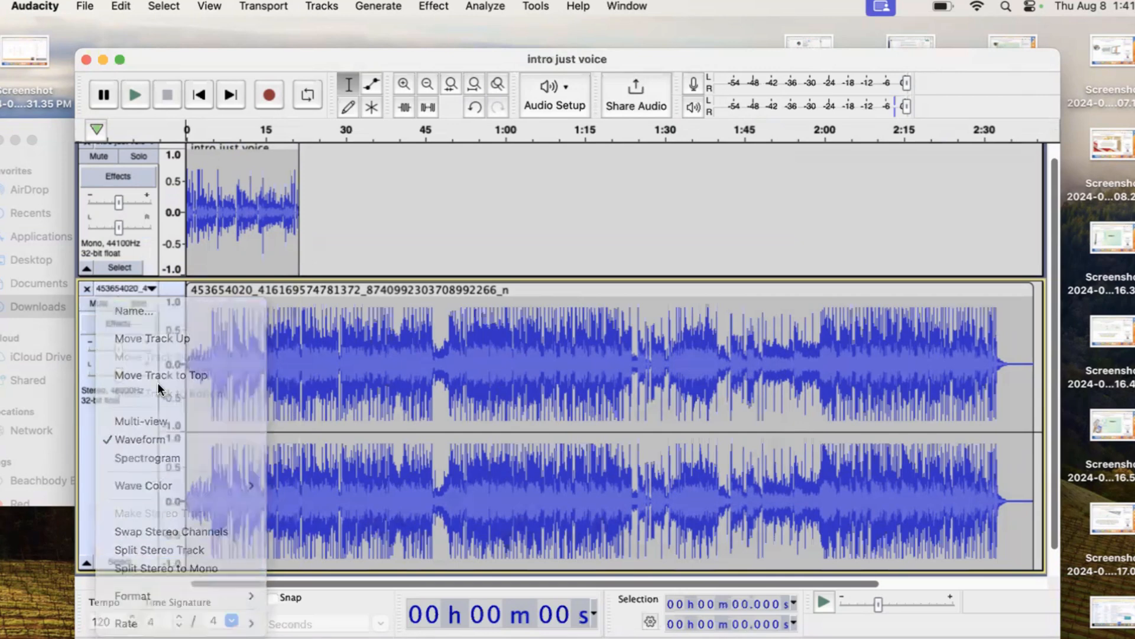
left_click(149, 286)
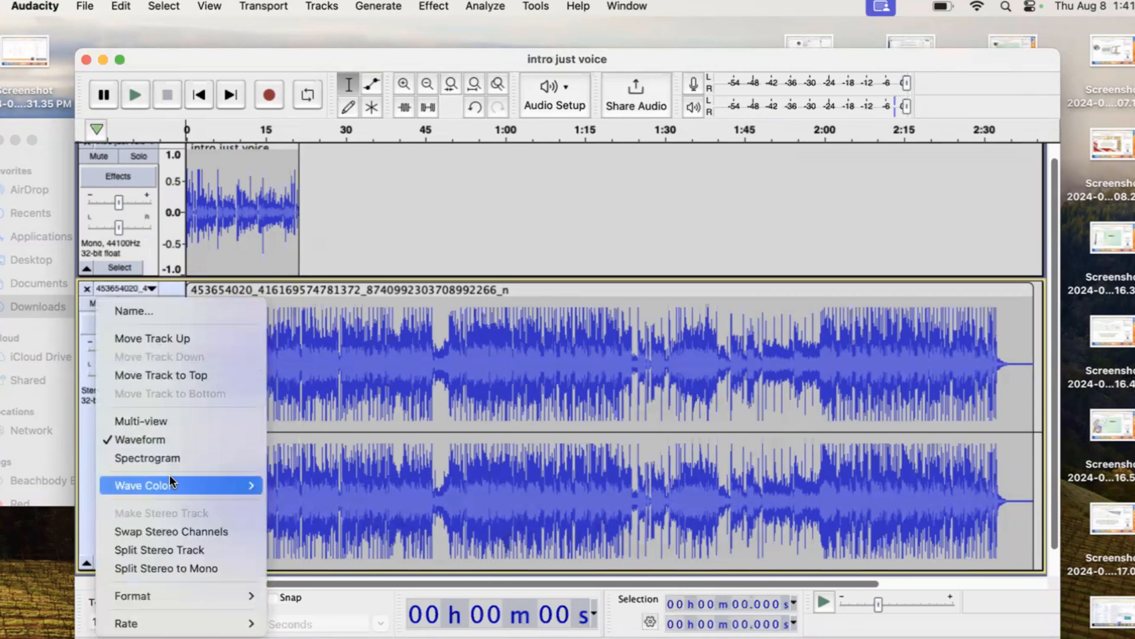
left_click(178, 569)
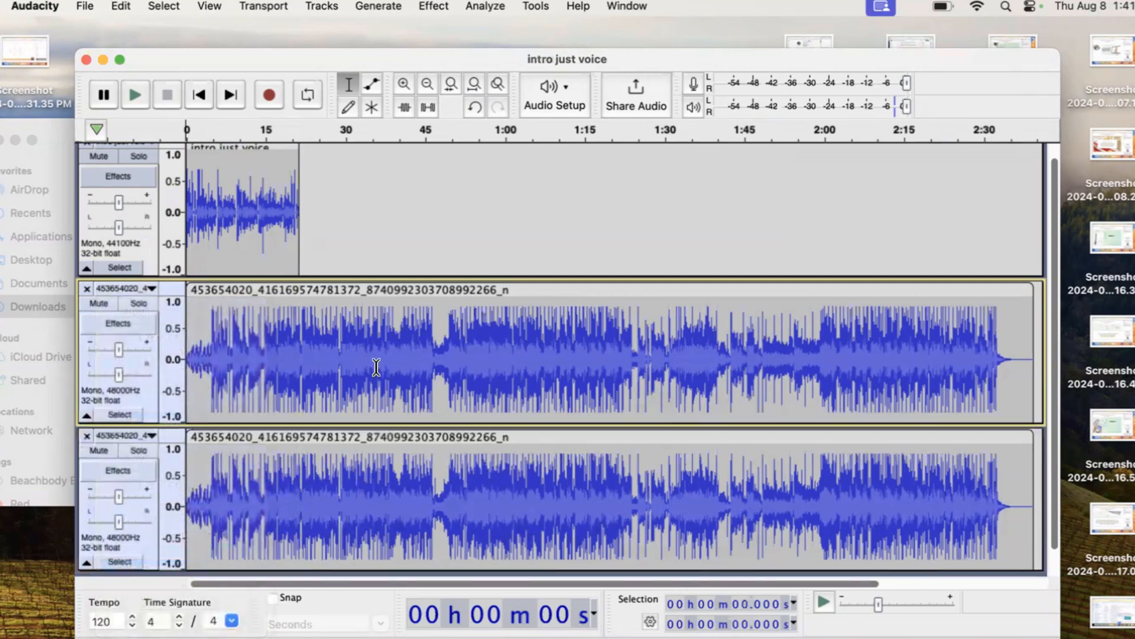
left_click(87, 435)
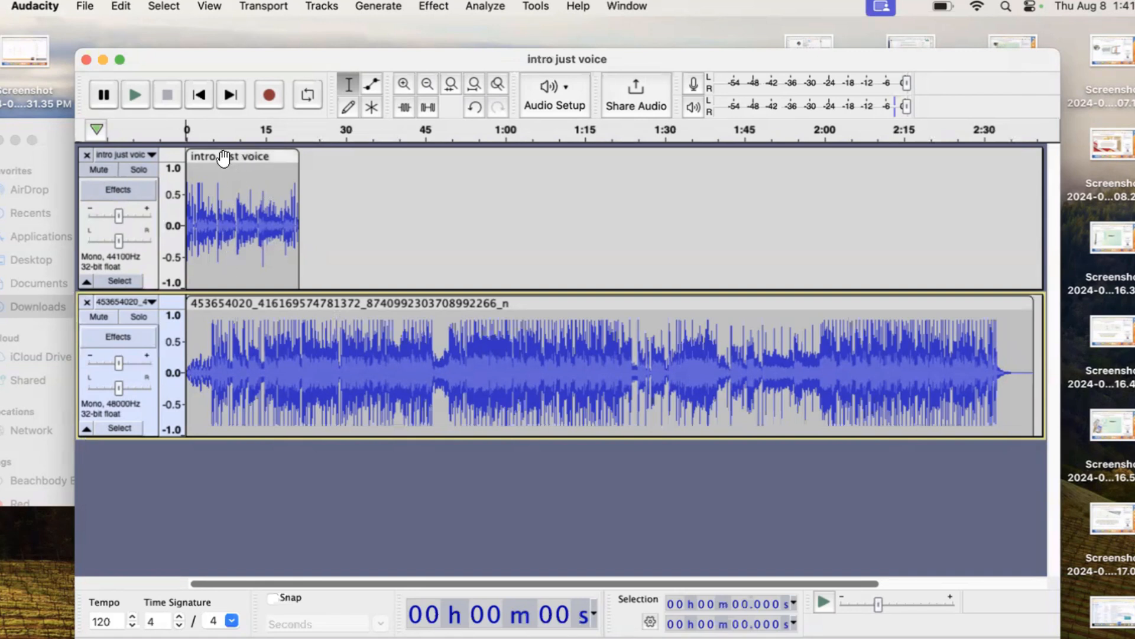
Move the voice clip to start at about 5 seconds, where the music gets louder, and preview the mix.
left_click_drag(224, 158, 245, 174)
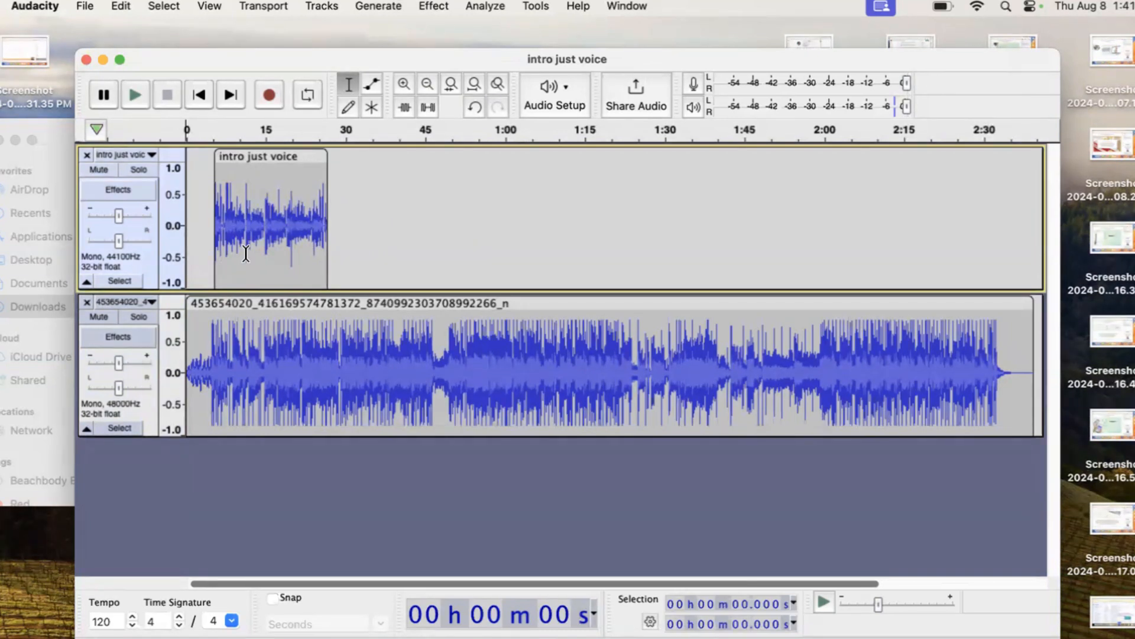
key("space")
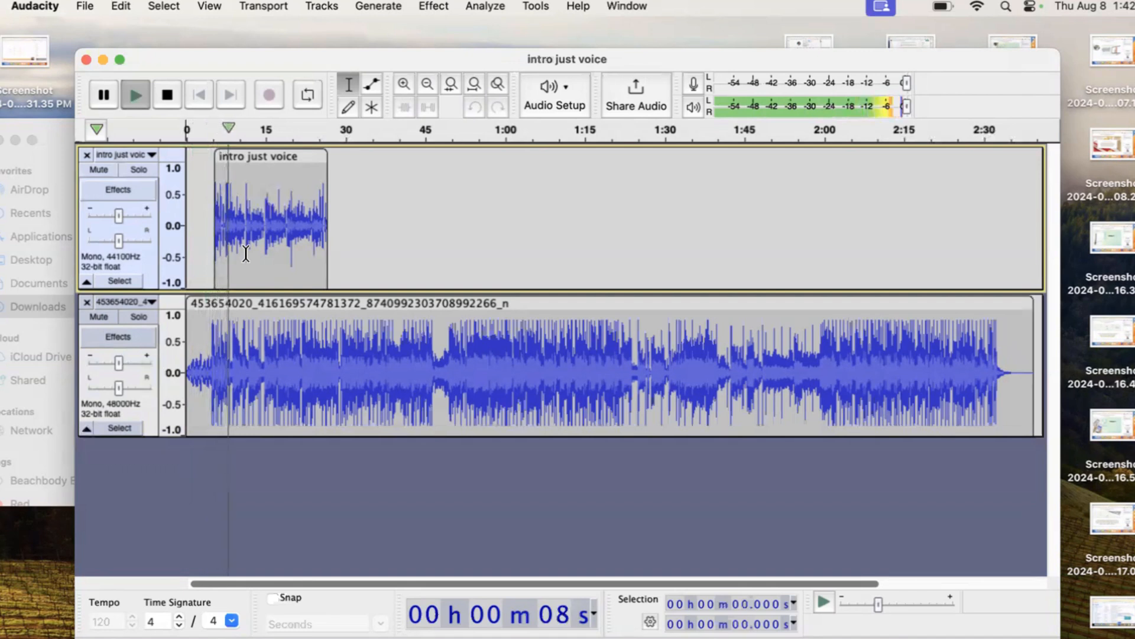
key("space")
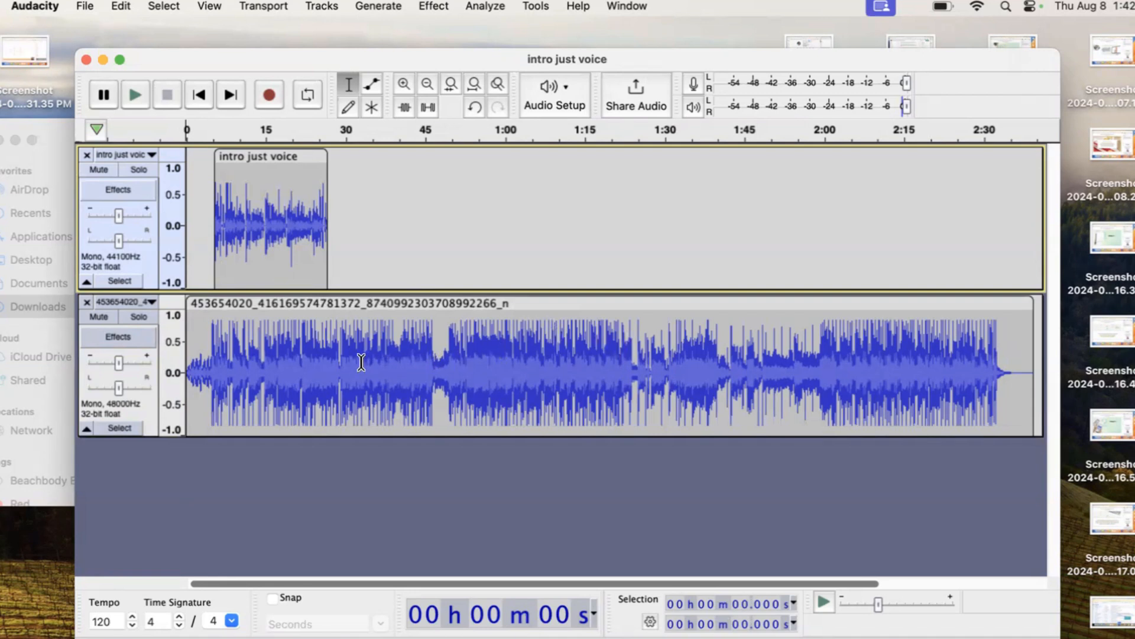
Delete the music track's audio from about 33 seconds through to its end.
left_click_drag(362, 366, 737, 372)
left_click_drag(857, 376, 1033, 421)
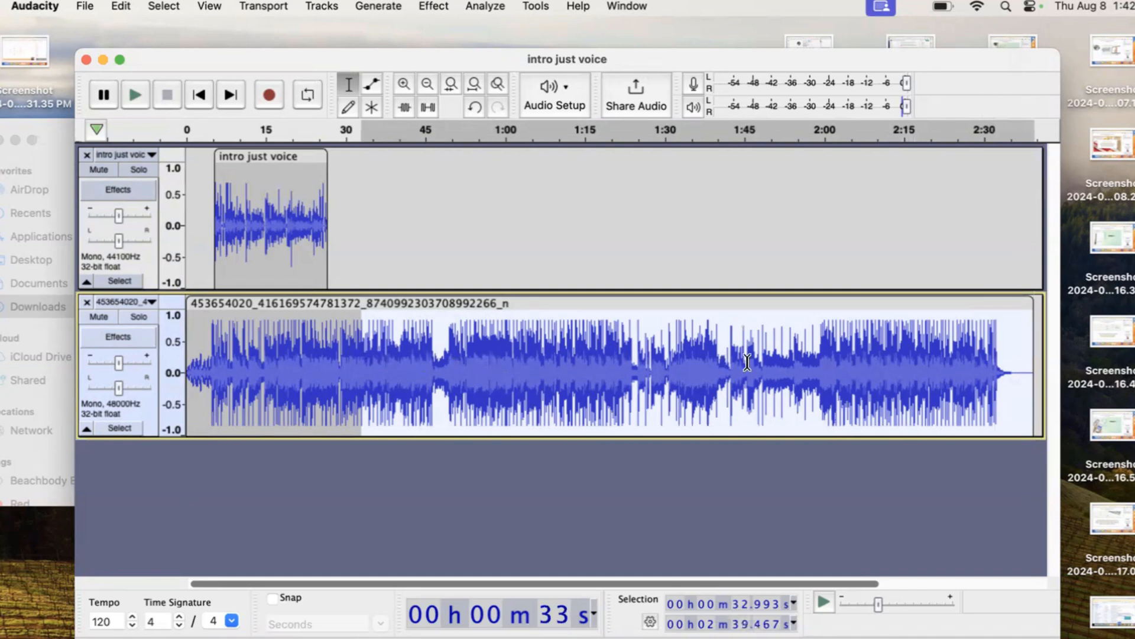
key("Delete")
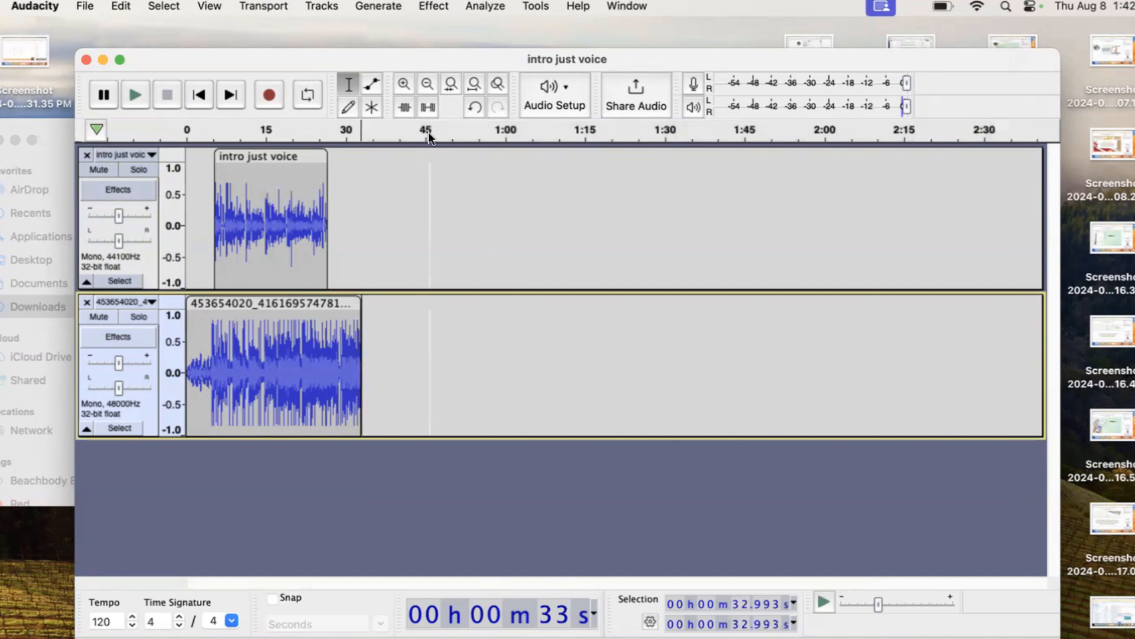
Examine the start of the voice clip against the music up close and play the mix from about 4.87 seconds.
left_click(402, 86)
left_click(402, 85)
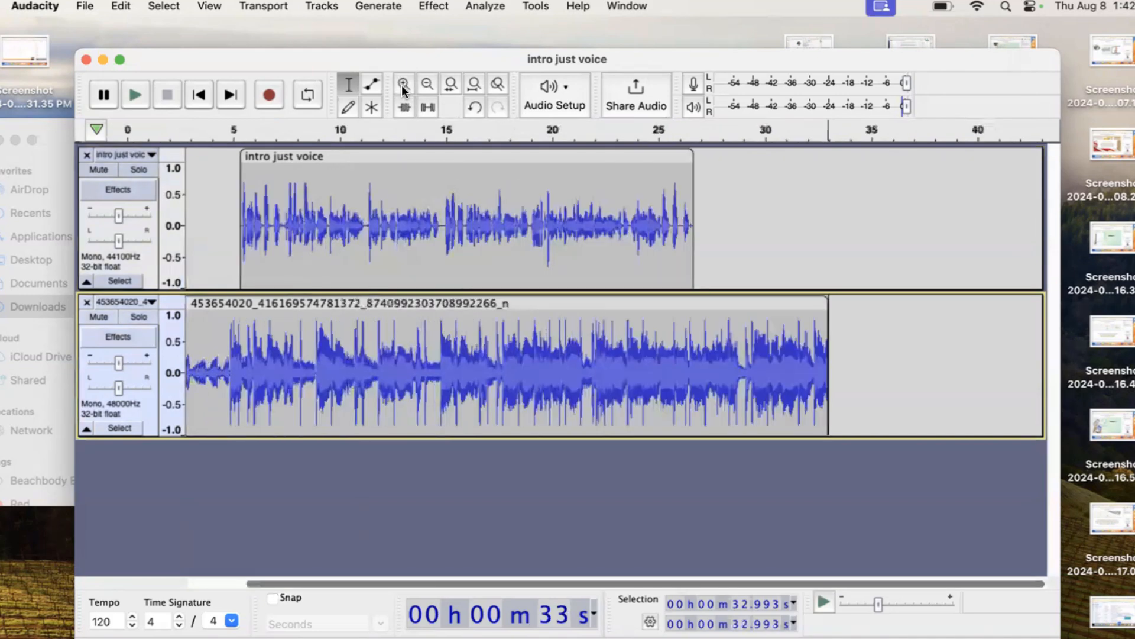
left_click(403, 85)
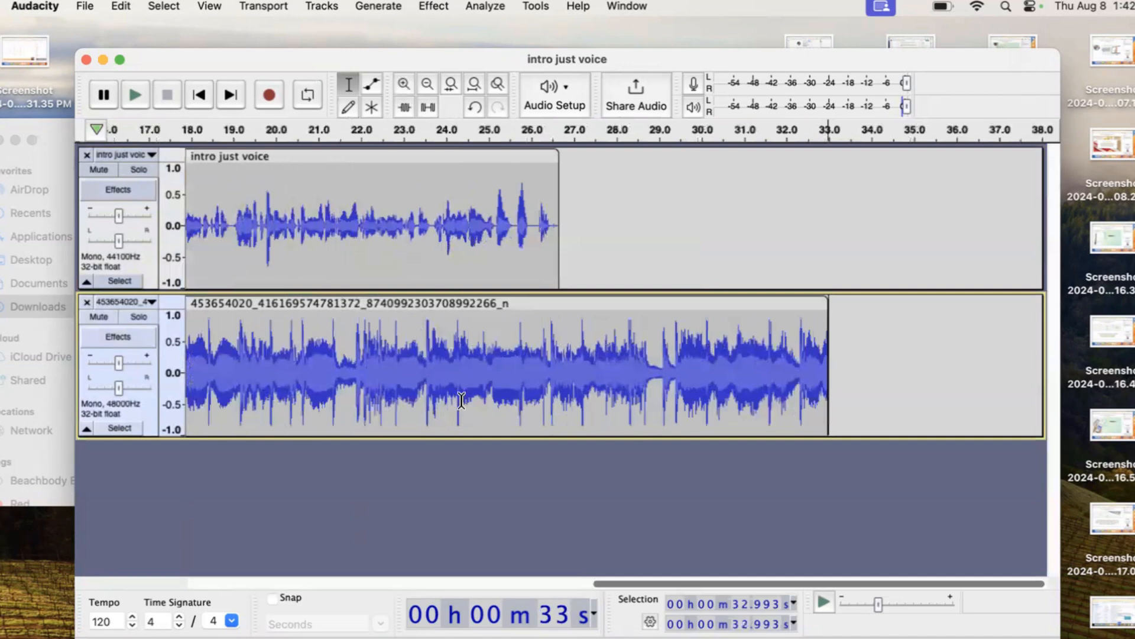
left_click_drag(740, 582, 411, 579)
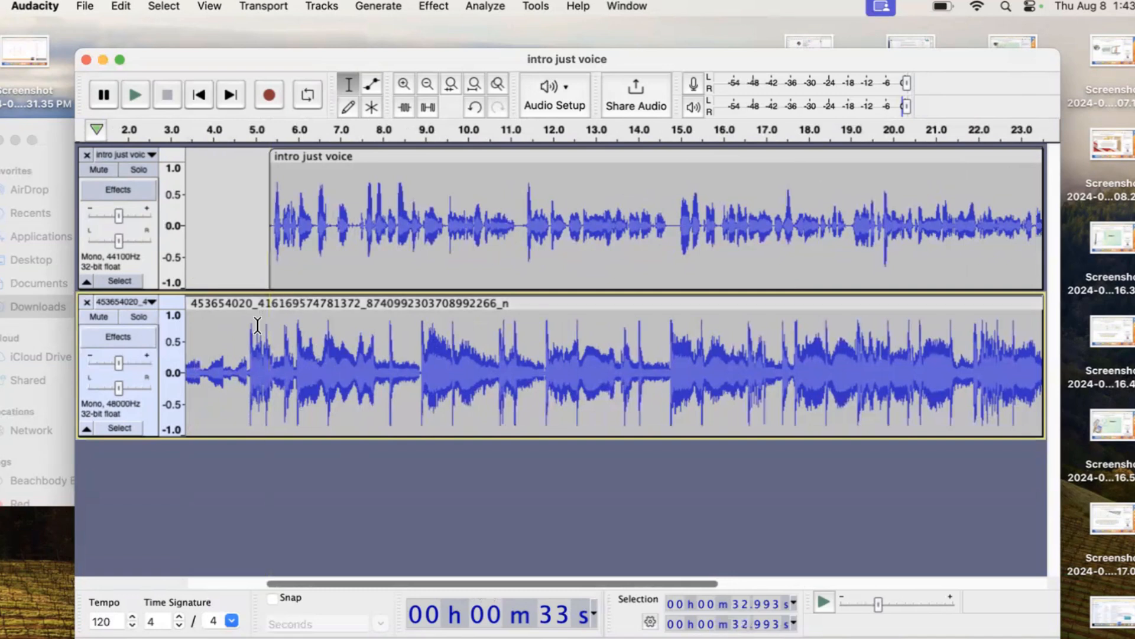
left_click(250, 234)
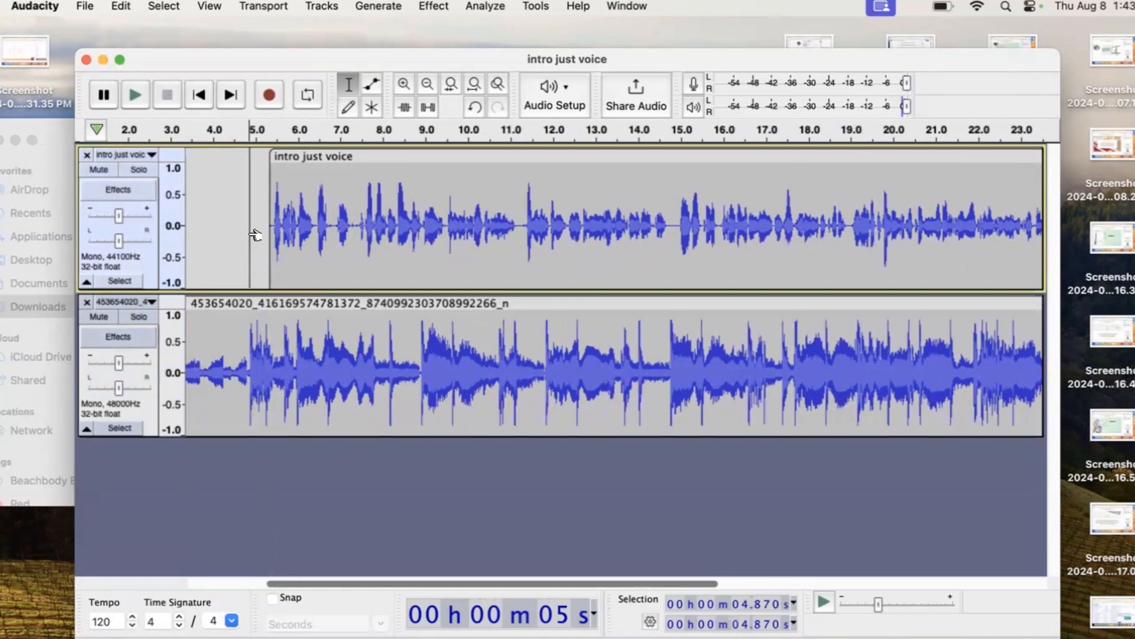
key("space")
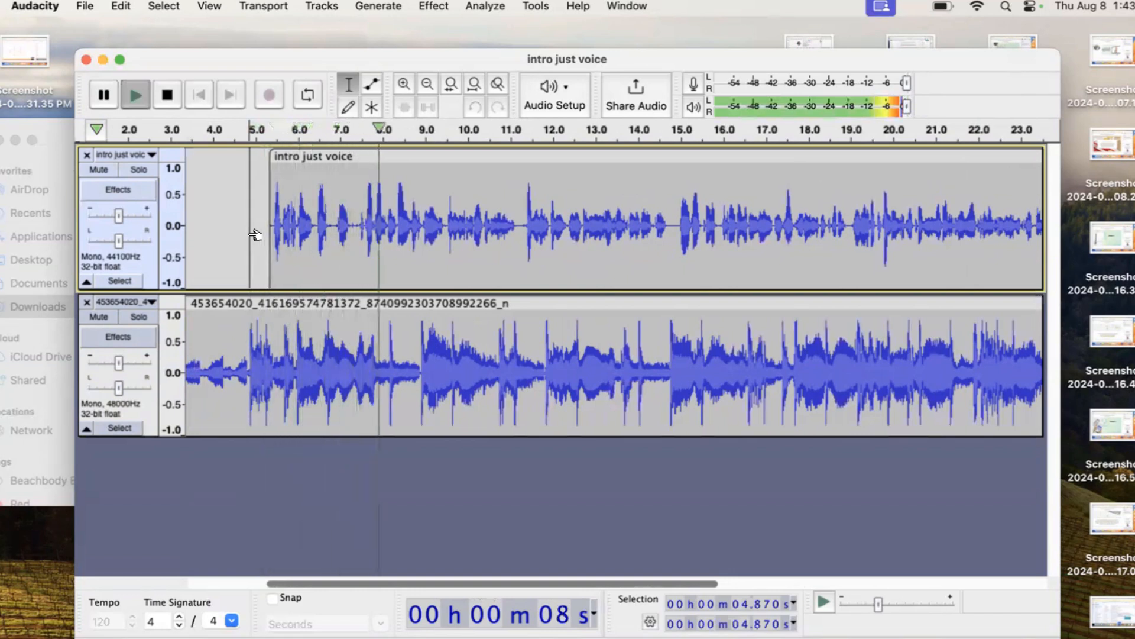
key("space")
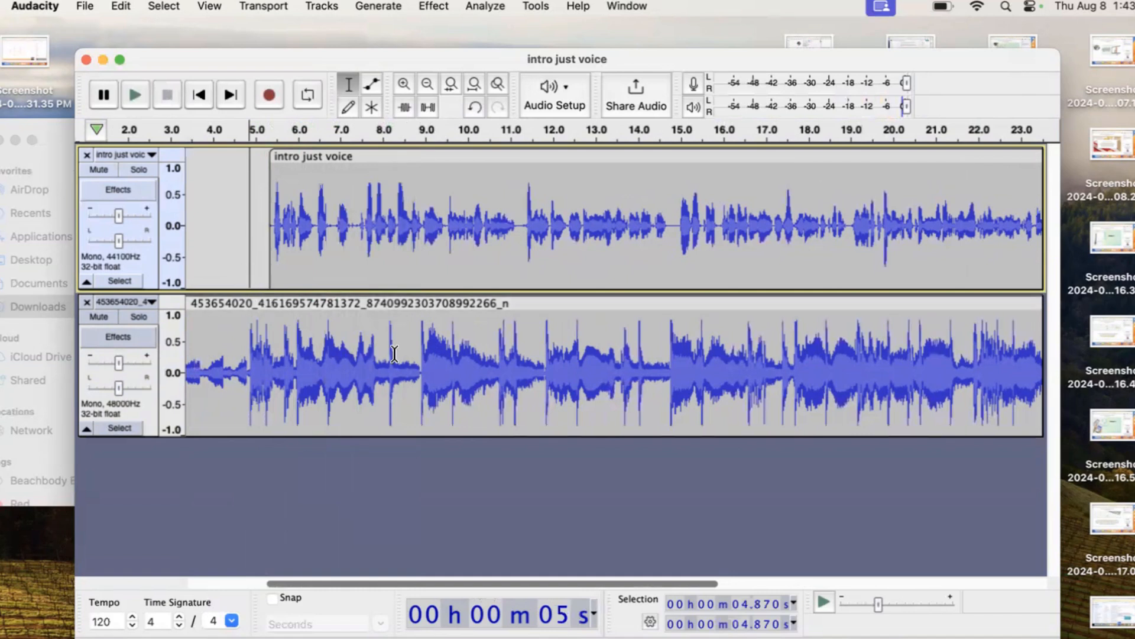
Amplify the music under the voice clip, from about 5.34 to 26.67 seconds, by -8.7 dB.
left_click(271, 349)
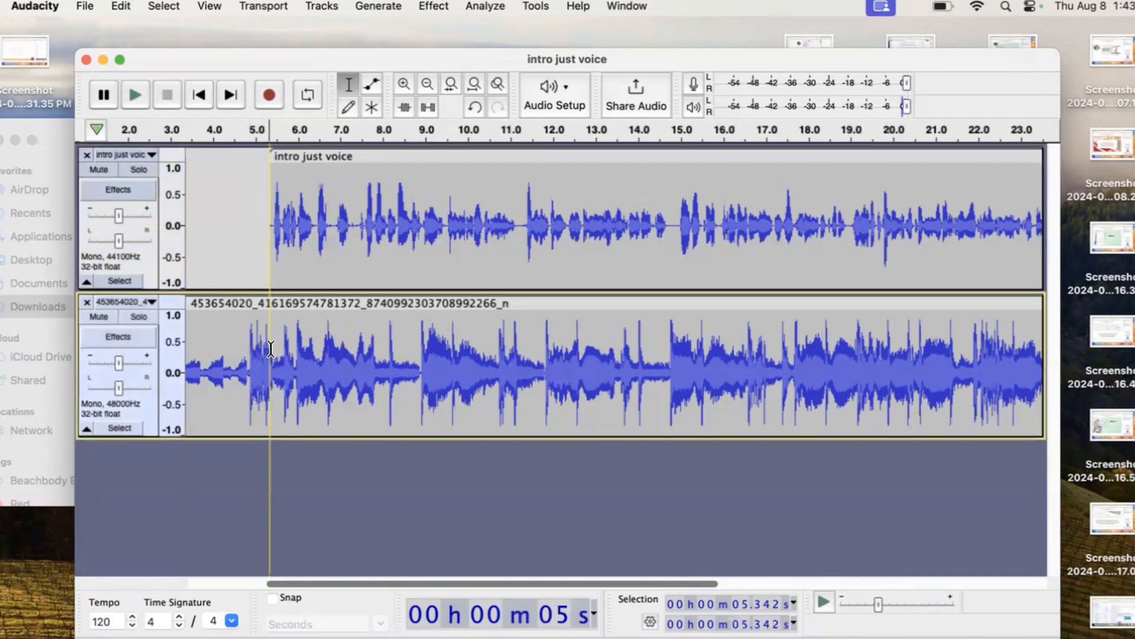
left_click_drag(271, 349, 802, 345)
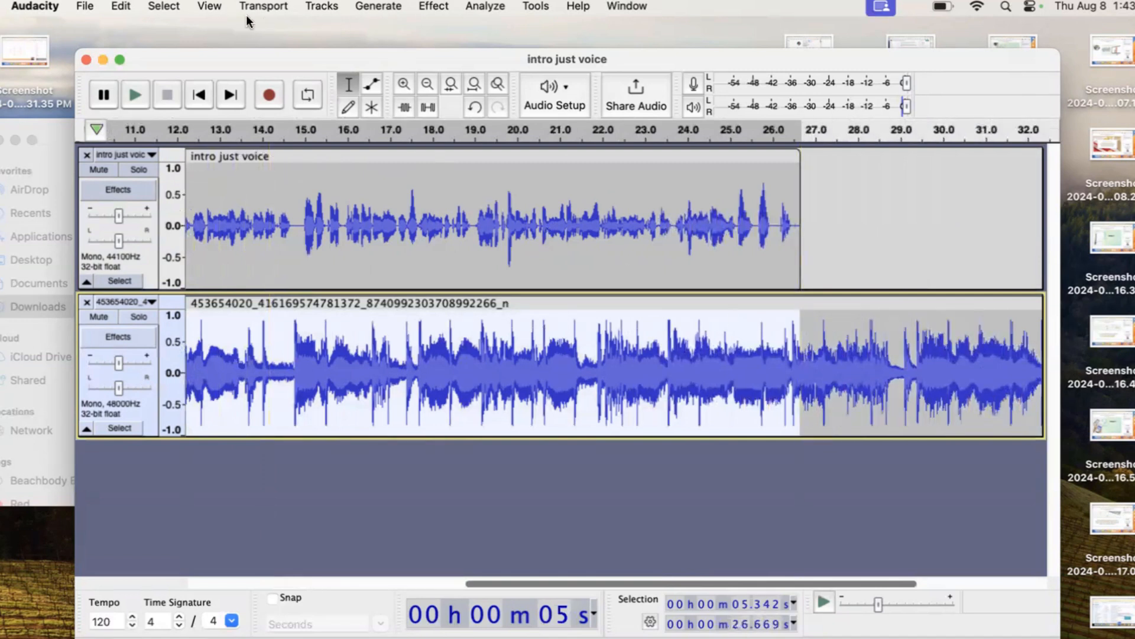
left_click(441, 7)
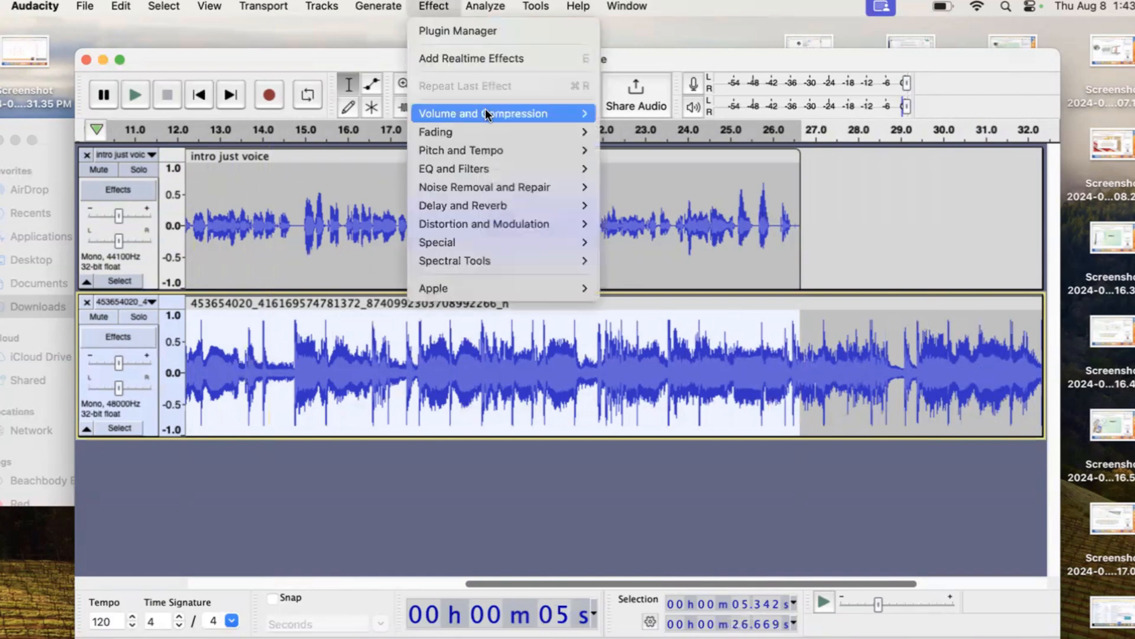
mouse_move(486, 114)
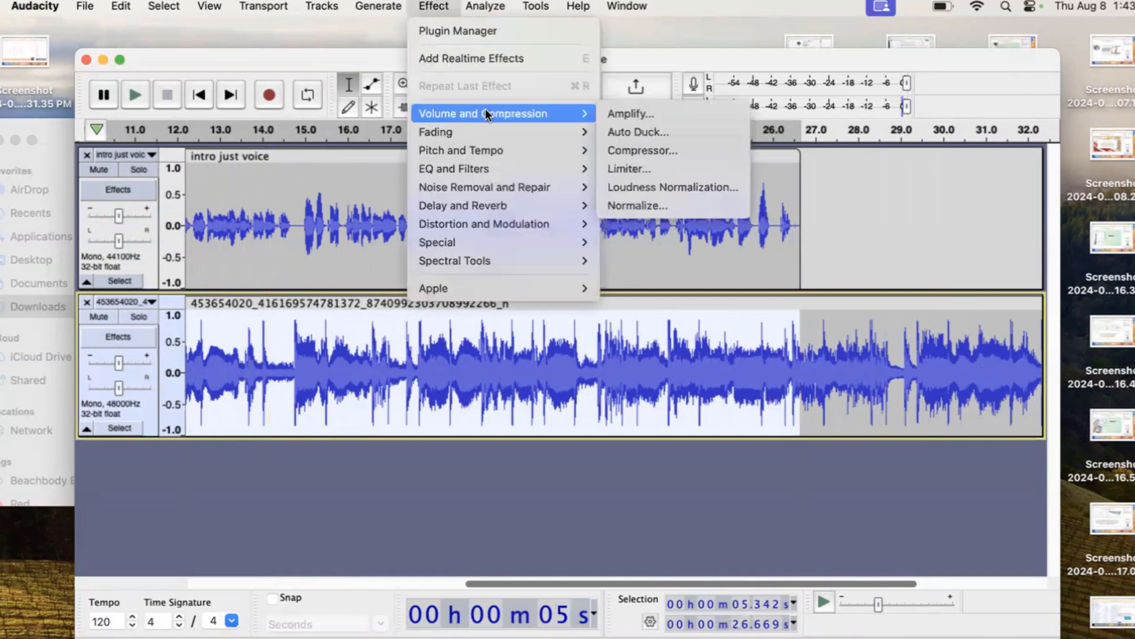
left_click(626, 114)
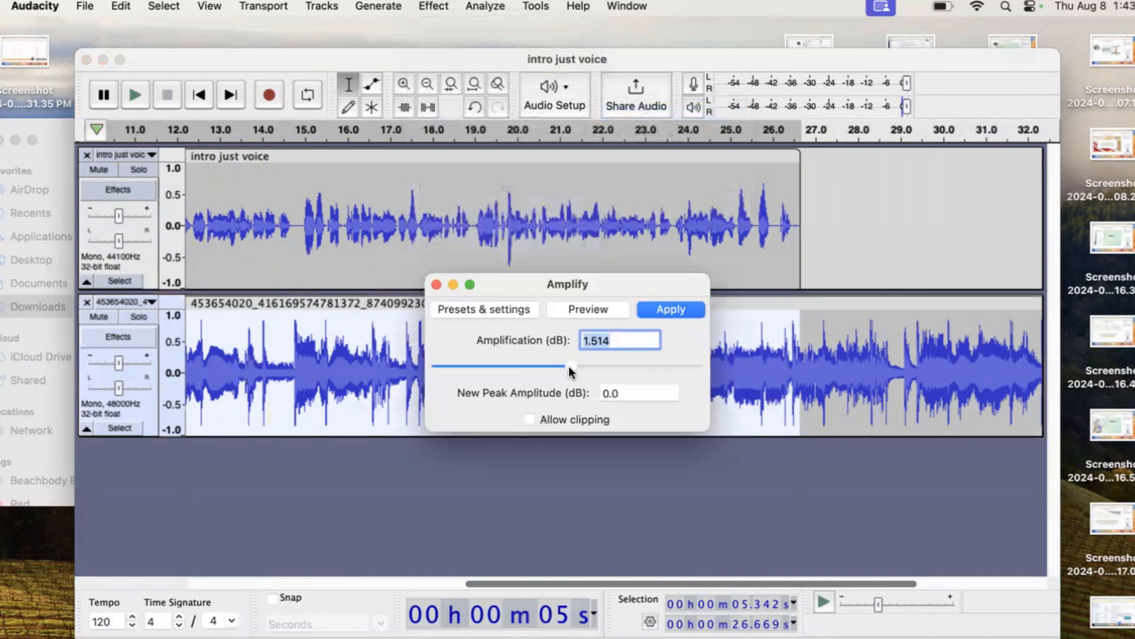
left_click_drag(571, 371, 542, 367)
left_click_drag(541, 367, 542, 367)
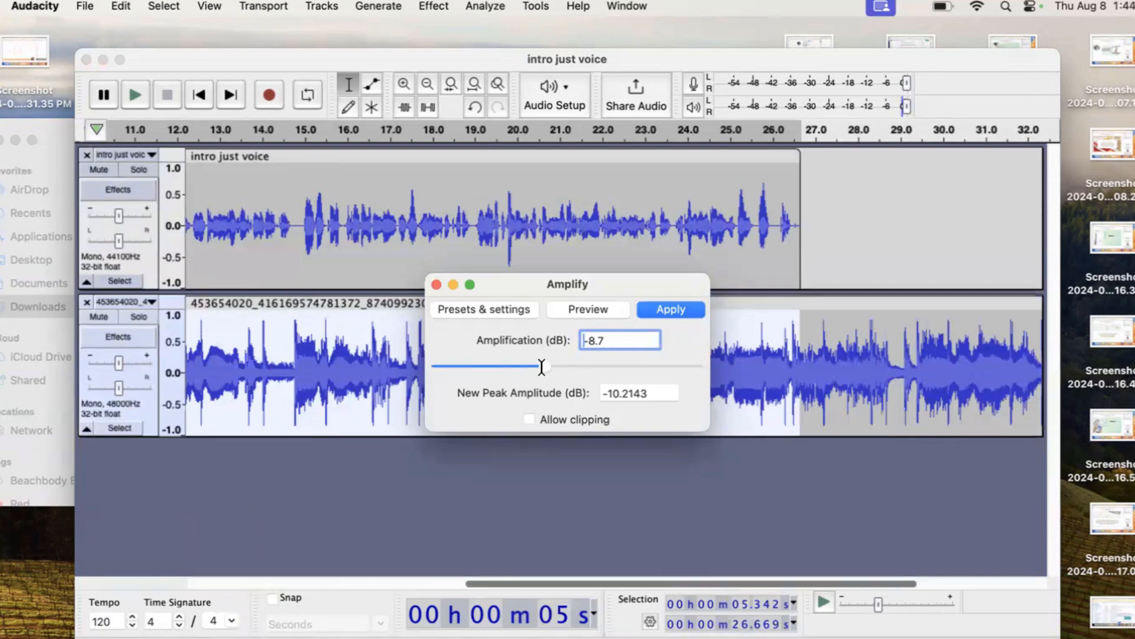
left_click(662, 312)
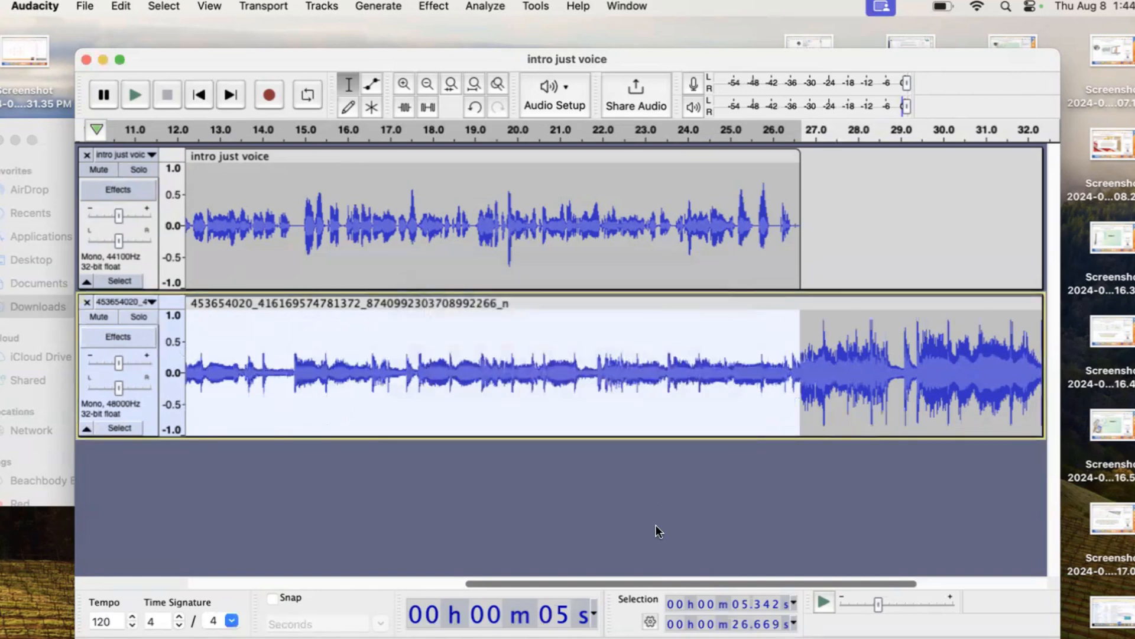
Play the mix from about 4.36 seconds to check the music's volume change where the voice begins.
left_click_drag(641, 583, 380, 566)
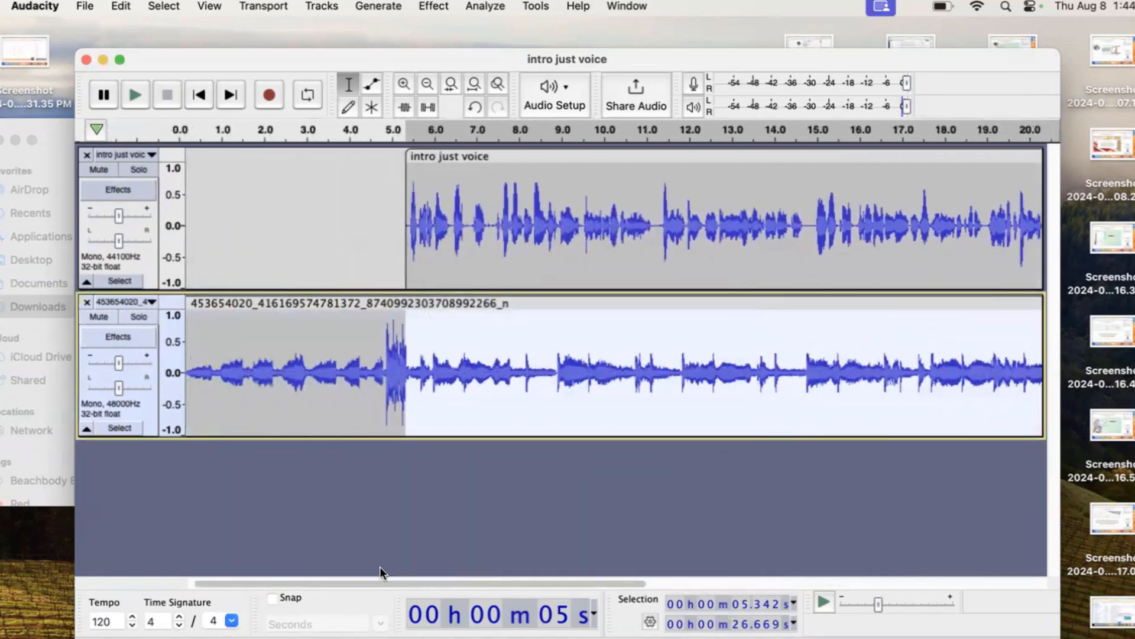
left_click(362, 383)
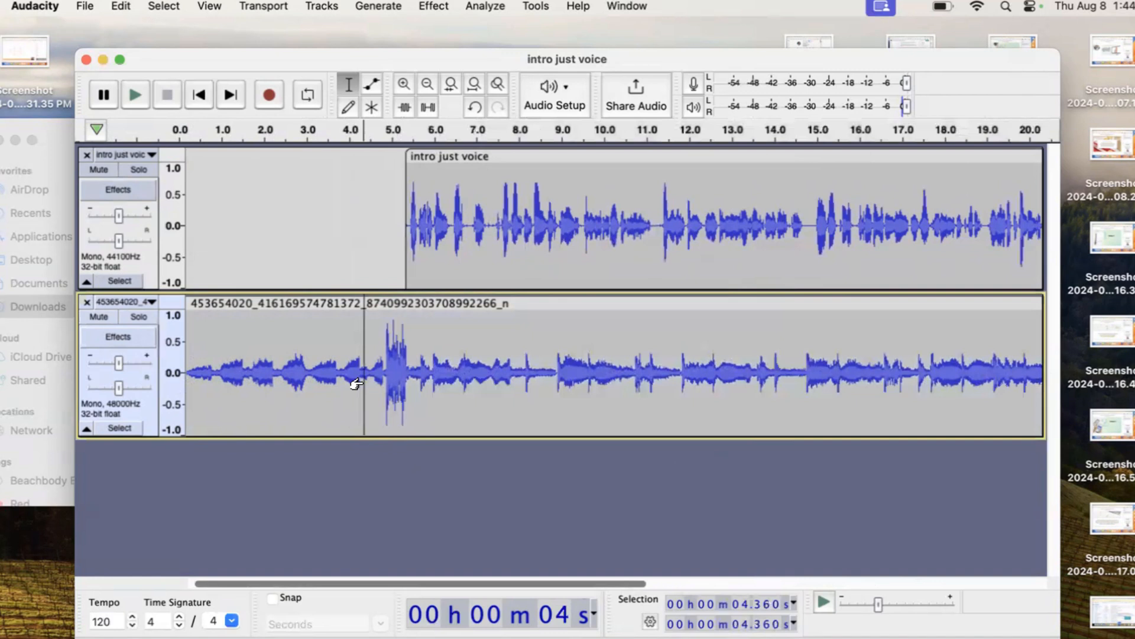
key("space")
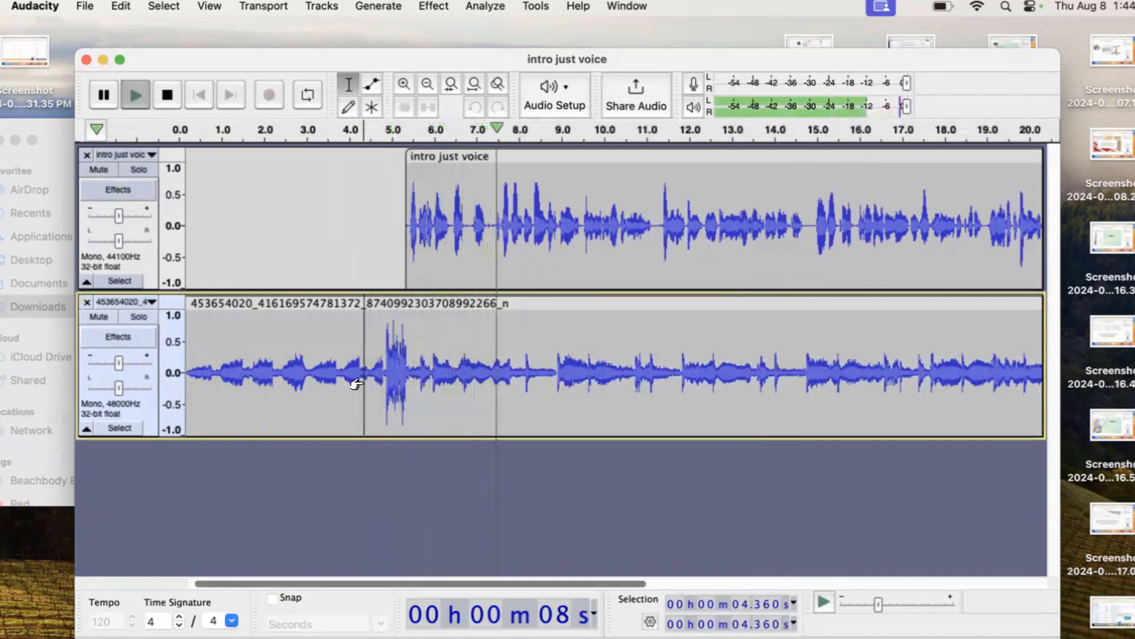
key("space")
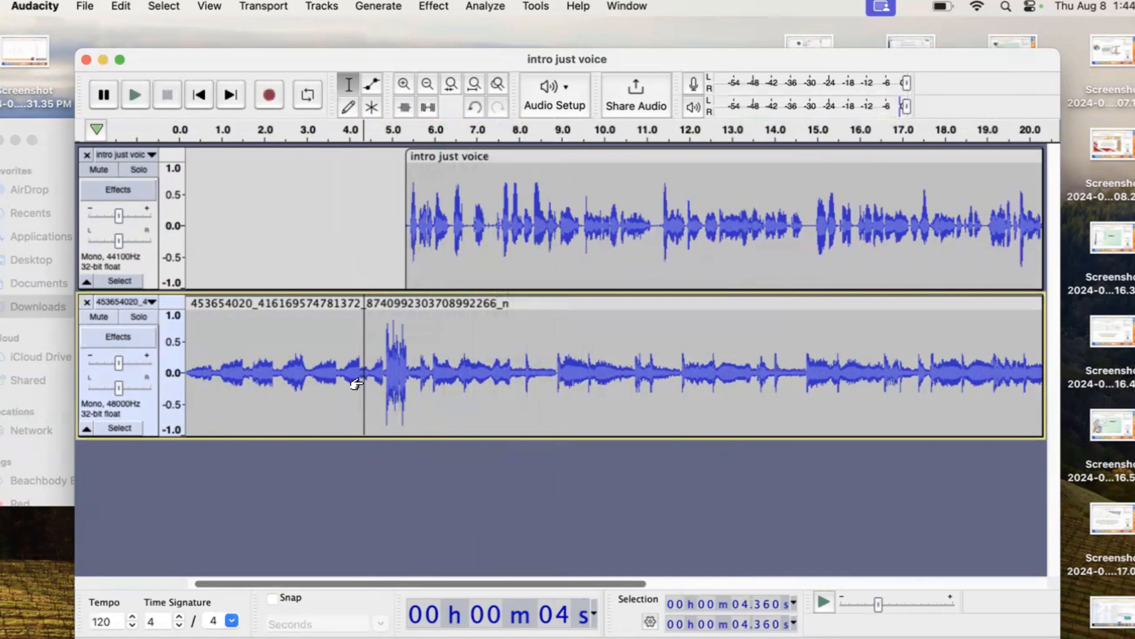
Undo the last amplification of the music beneath the voice clip.
left_click(411, 380)
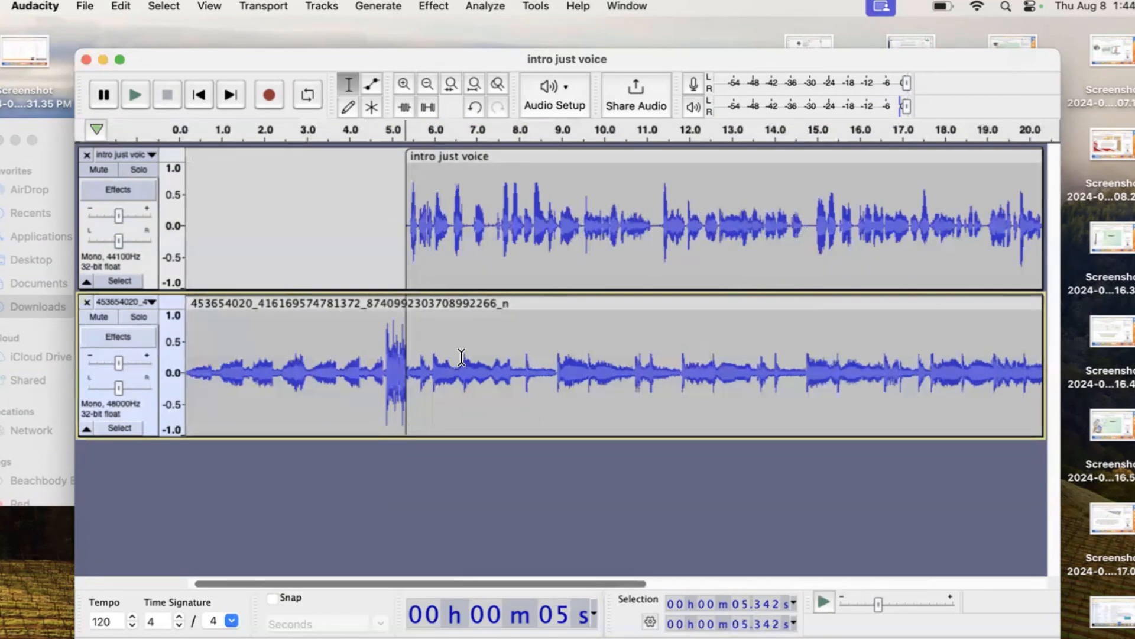
key("super+z")
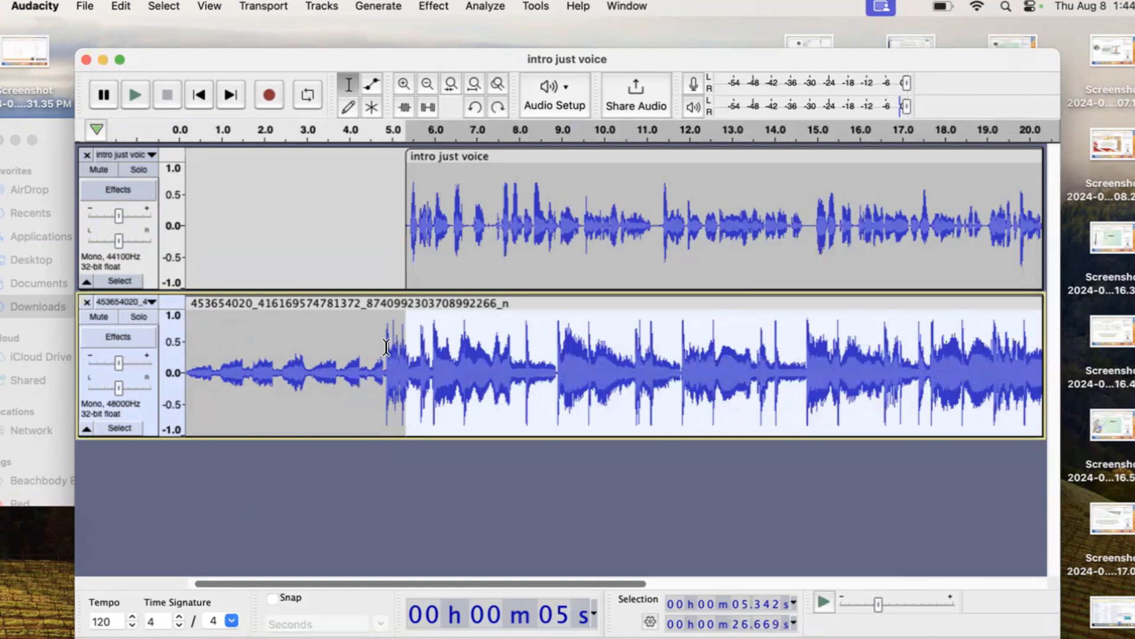
left_click(373, 332)
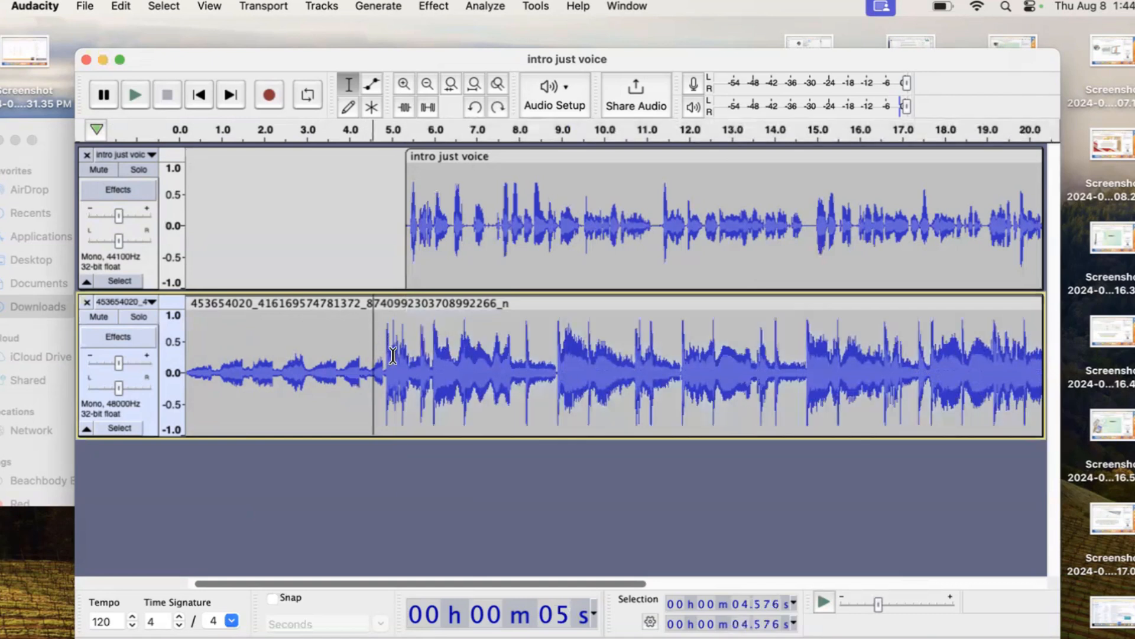
Apply an Adjustable Fade to the music from about 5.05 to 5.62 seconds: Fade Down, mid-fade -2%, from 100 to 20% of original.
left_click_drag(394, 355, 418, 367)
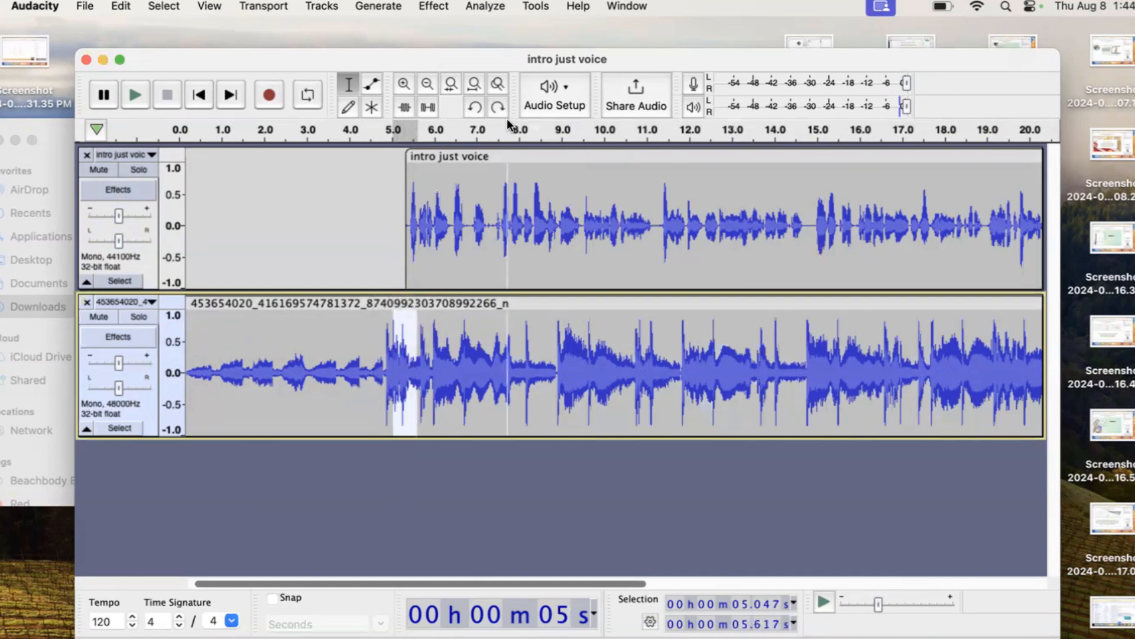
left_click(433, 5)
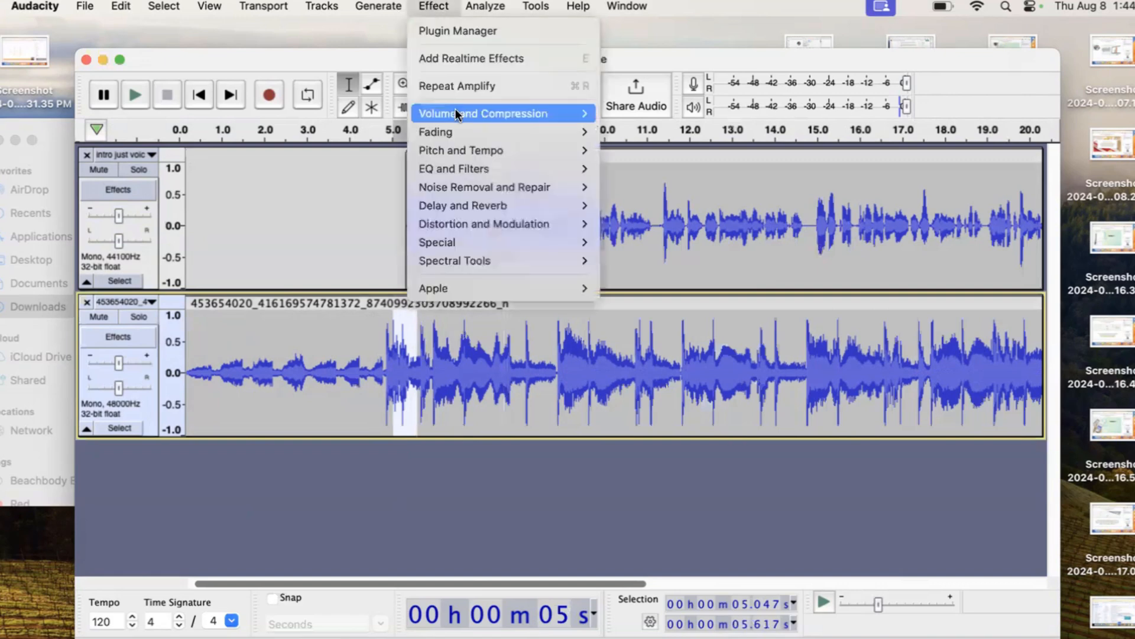
mouse_move(452, 135)
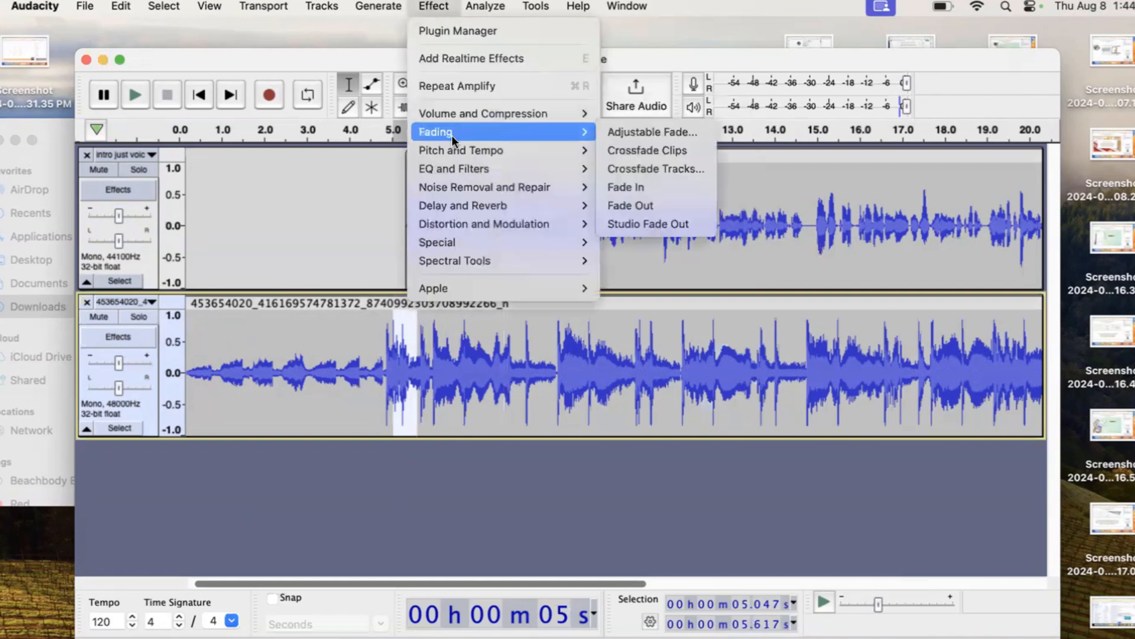
left_click(629, 130)
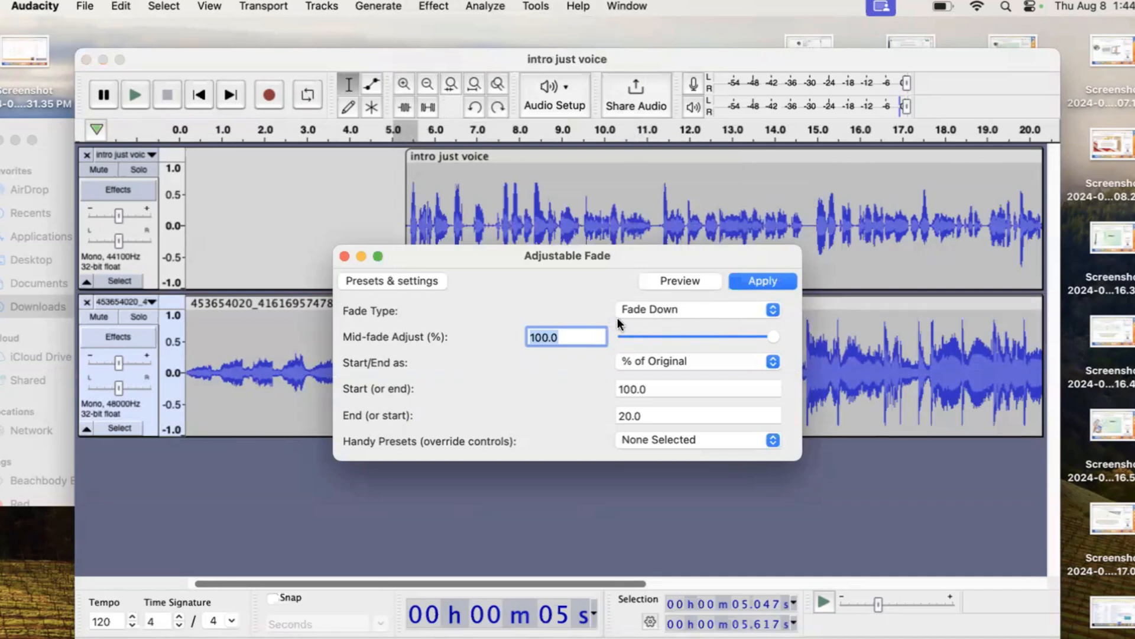
left_click_drag(773, 340, 697, 344)
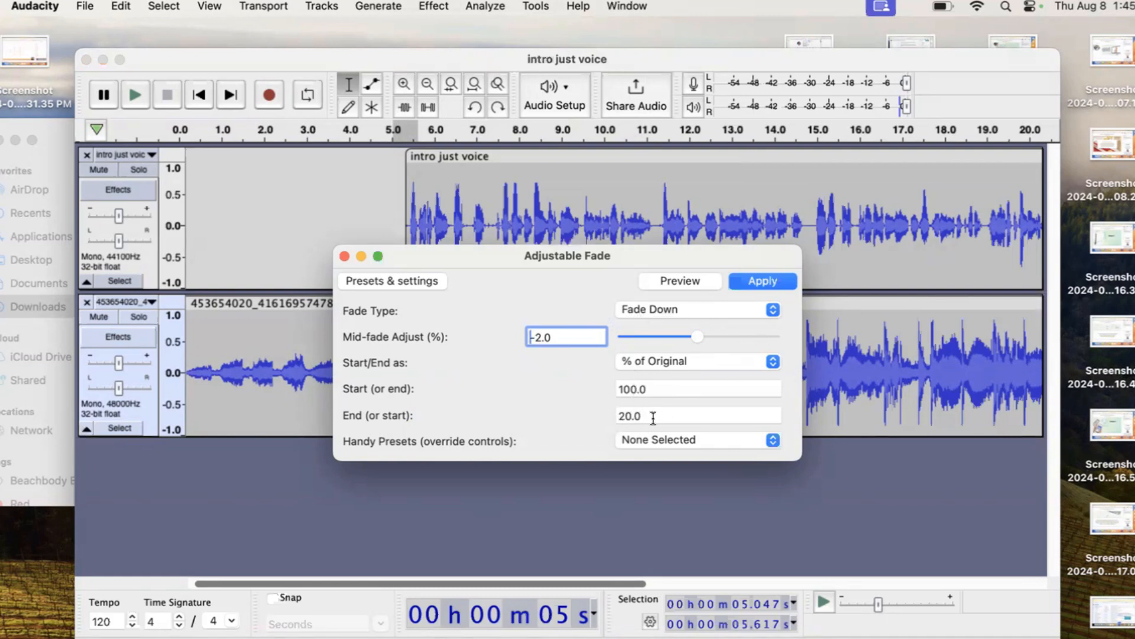
left_click(752, 281)
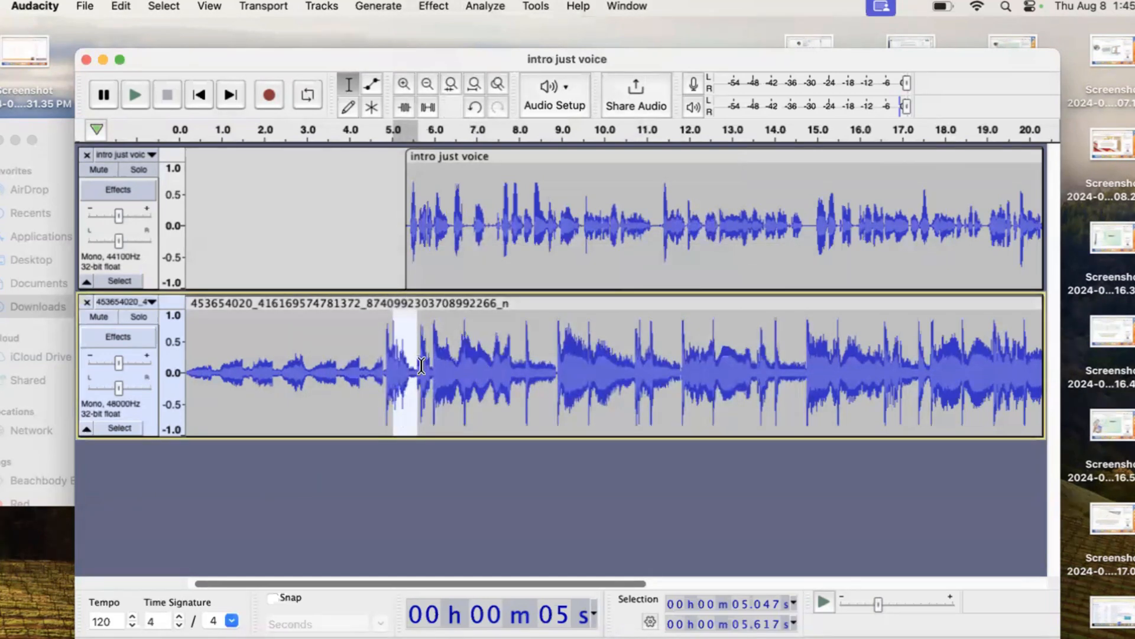
Amplify the music under the voice, from about 5.58 to 26.38 seconds, by -8.8 dB.
left_click(328, 224)
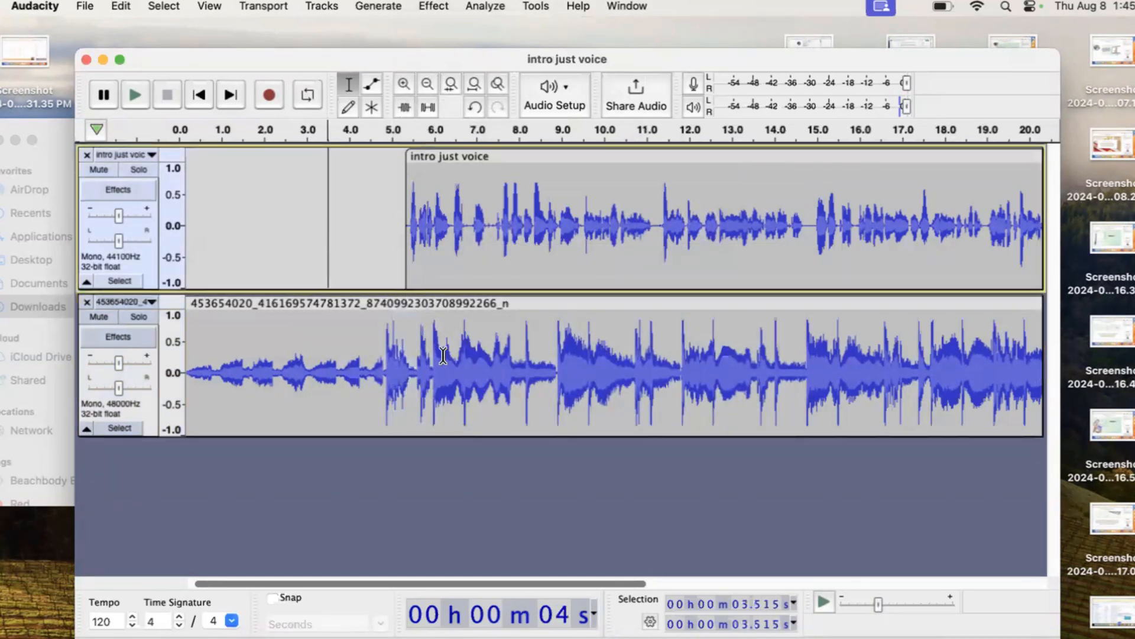
left_click_drag(415, 369, 694, 377)
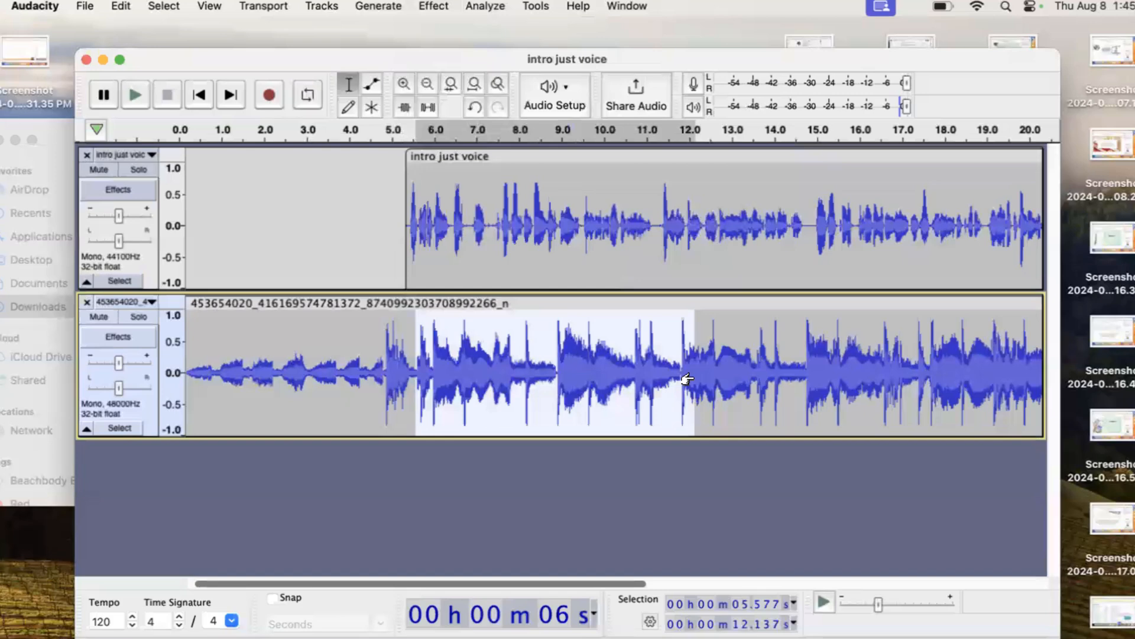
left_click_drag(687, 379, 767, 366)
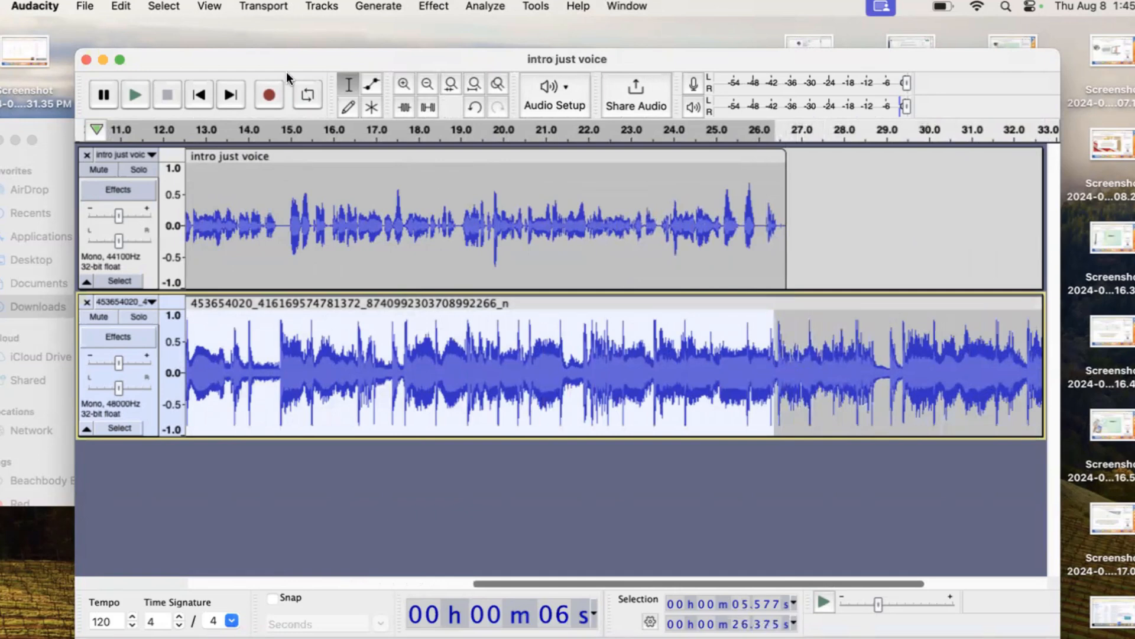
left_click(433, 8)
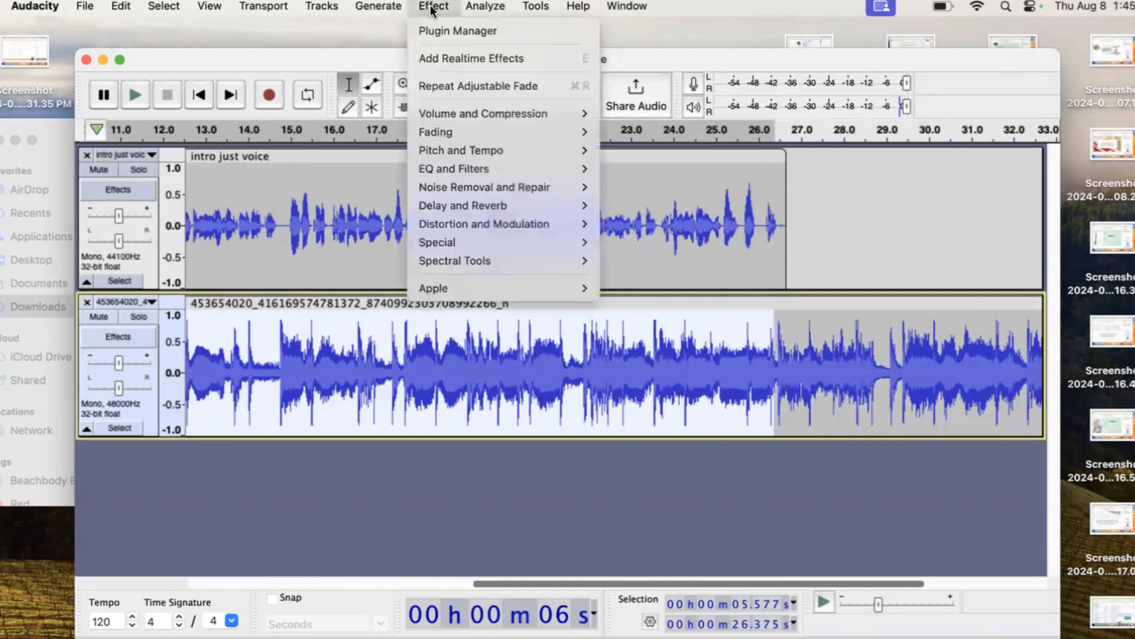
mouse_move(492, 118)
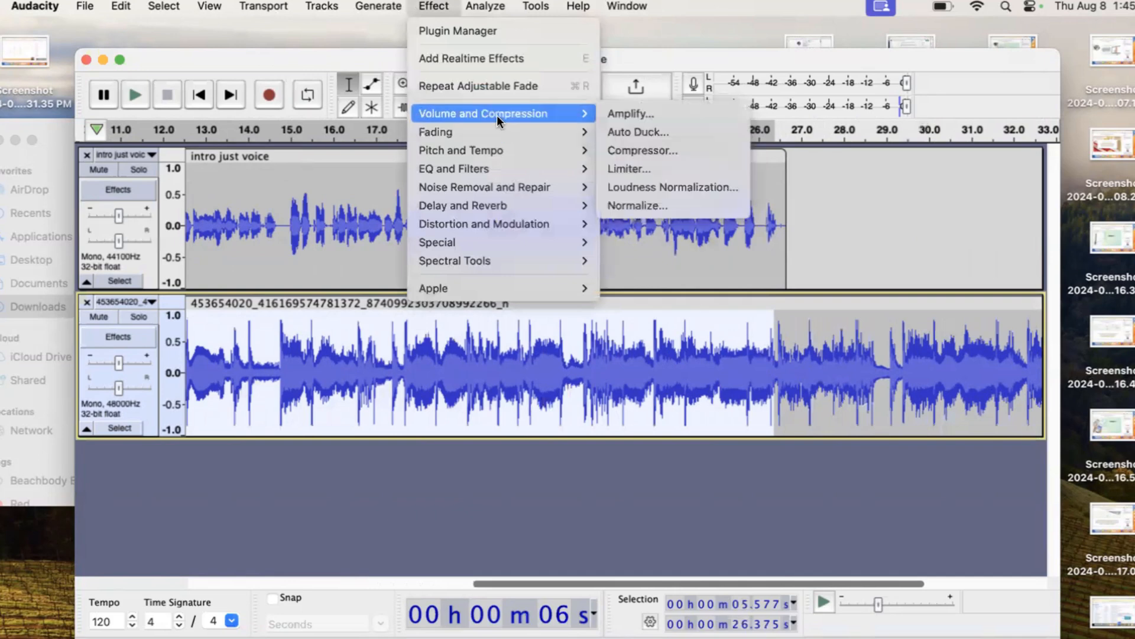
left_click(617, 114)
left_click(569, 367)
left_click_drag(569, 368, 542, 371)
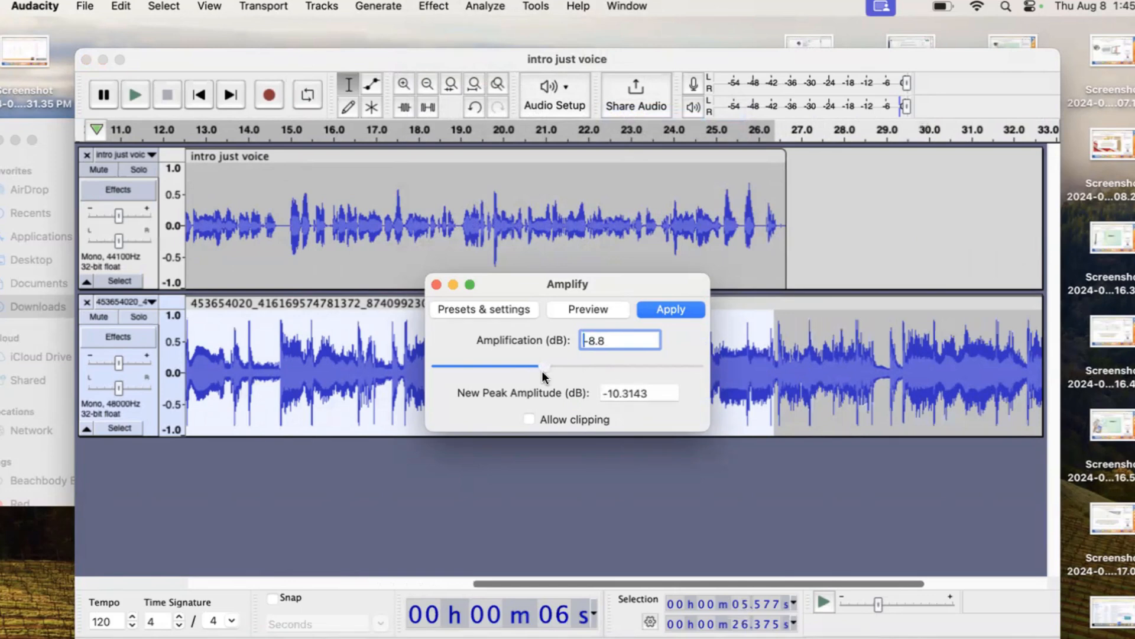
left_click(687, 307)
Play the mix from about 3.93 seconds to check the fade-down into the voice.
left_click_drag(609, 584, 374, 573)
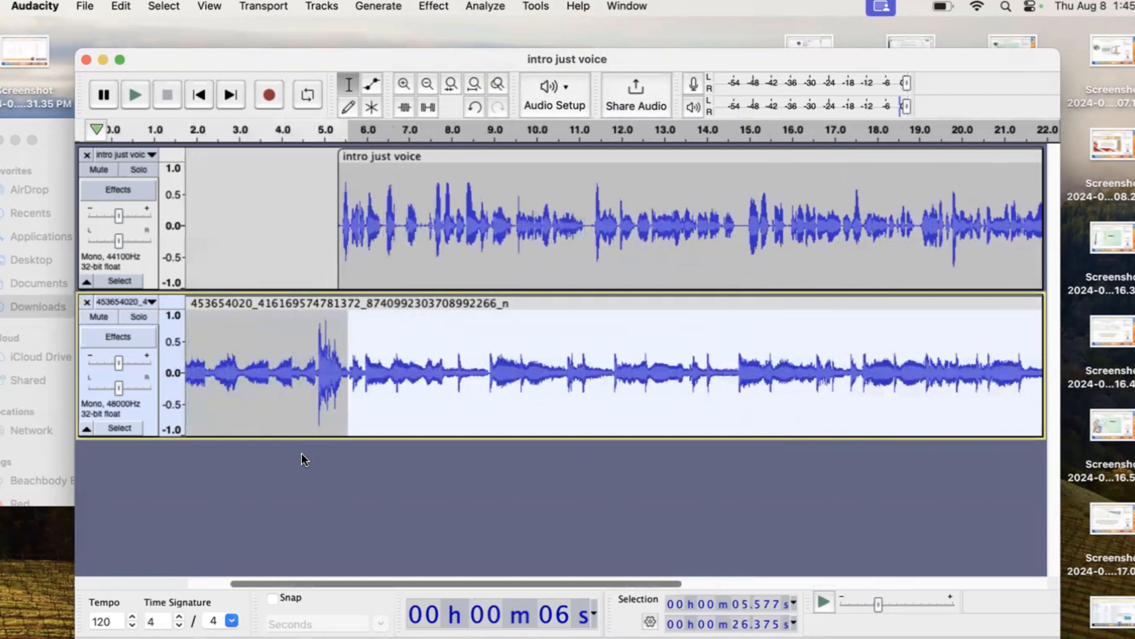
left_click(276, 382)
key("space")
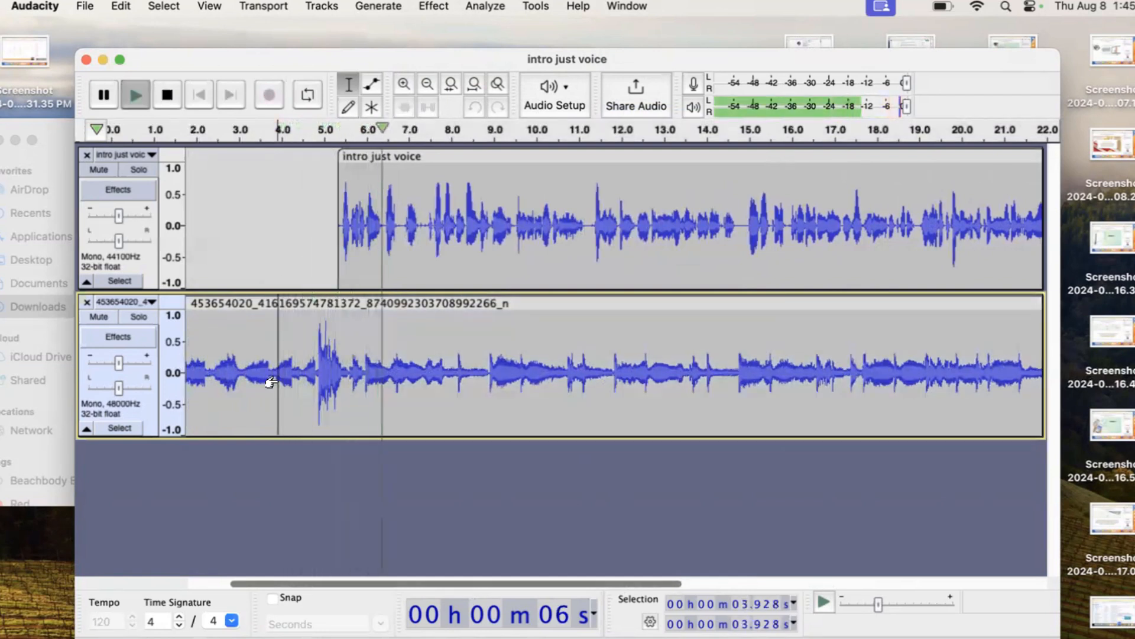
key("space")
Play the mix from about 24.35 seconds to check the music's rise at the end of the voice clip.
scroll(586, 373, "right", 10)
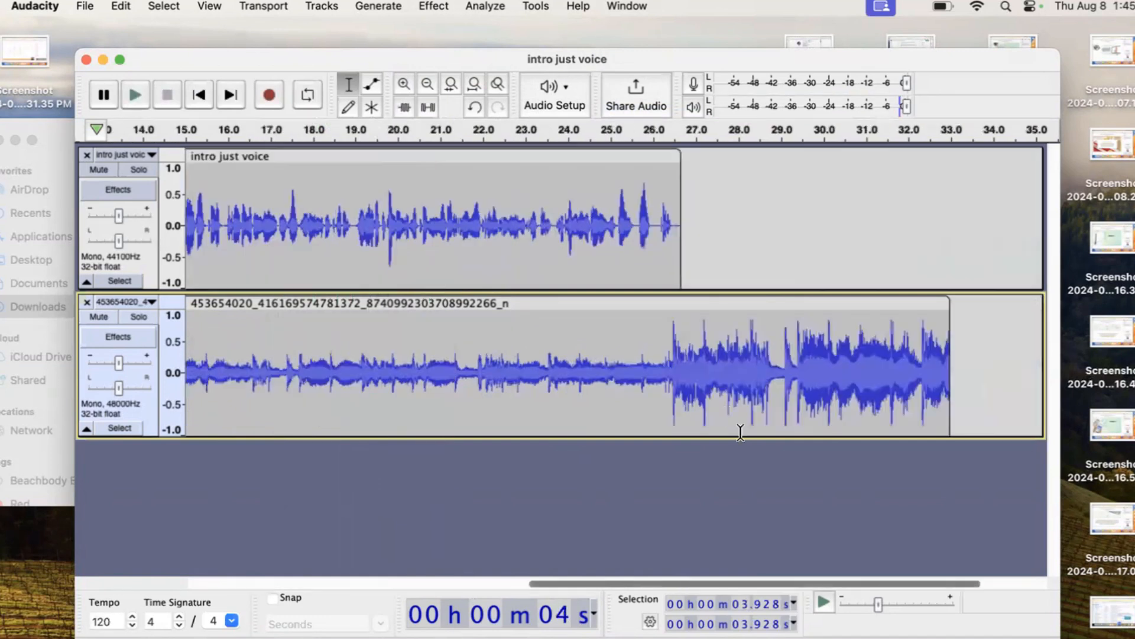
left_click(582, 375)
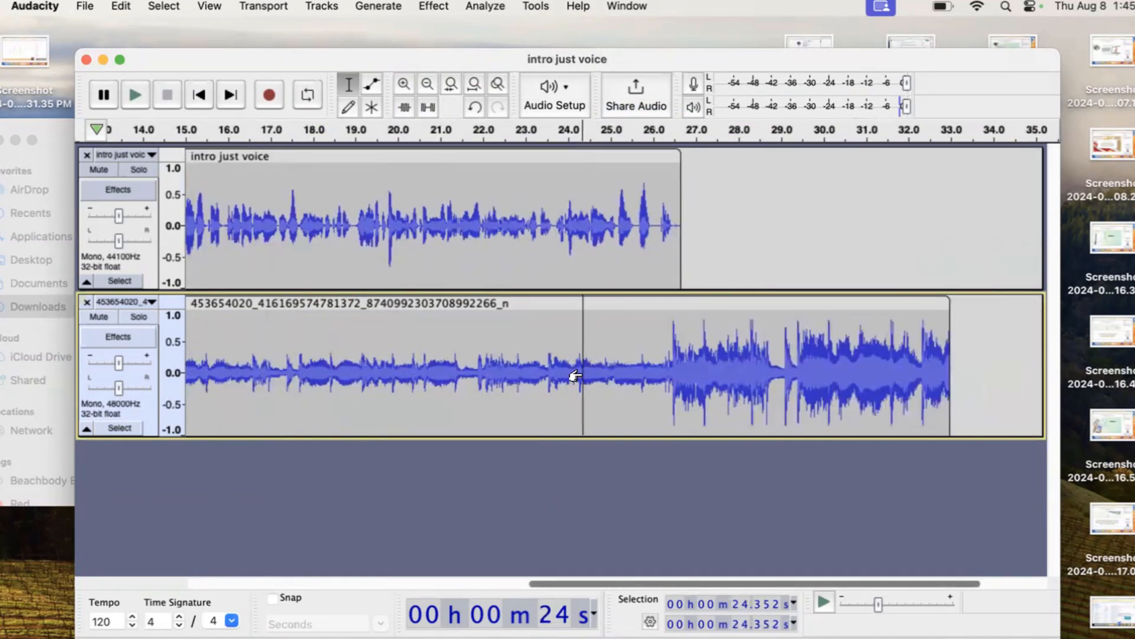
key("space")
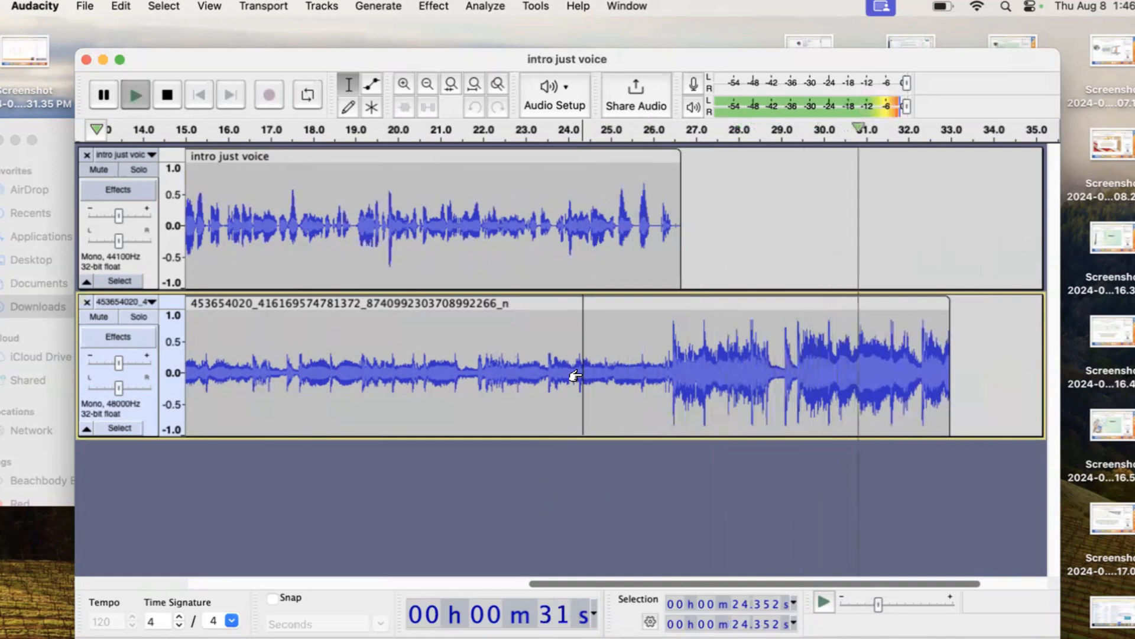
key("space")
Start an Adjustable Fade on the music from about 26.06 to 26.79 seconds, with Fade Up as the fade type.
left_click_drag(656, 372, 687, 376)
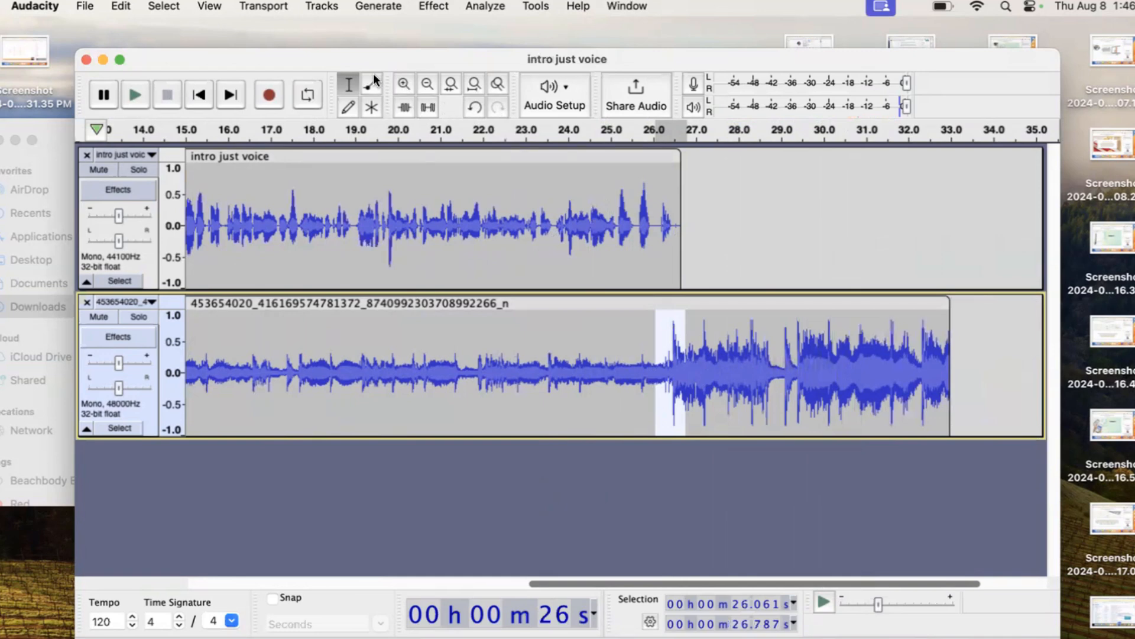
left_click(432, 7)
mouse_move(468, 111)
mouse_move(529, 131)
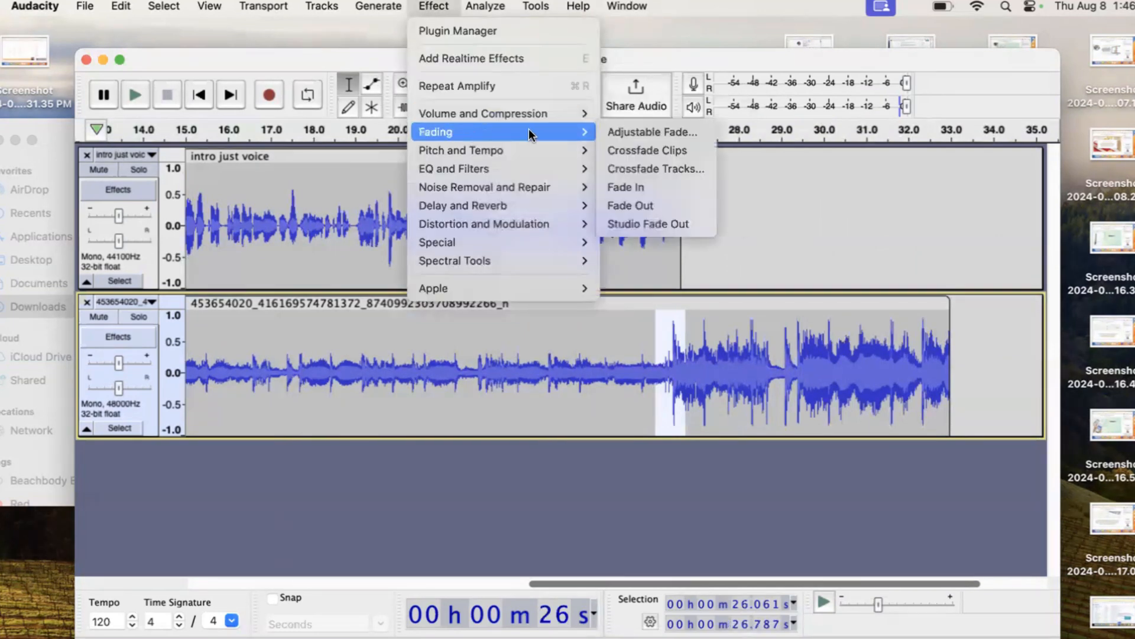
left_click(654, 130)
left_click(726, 306)
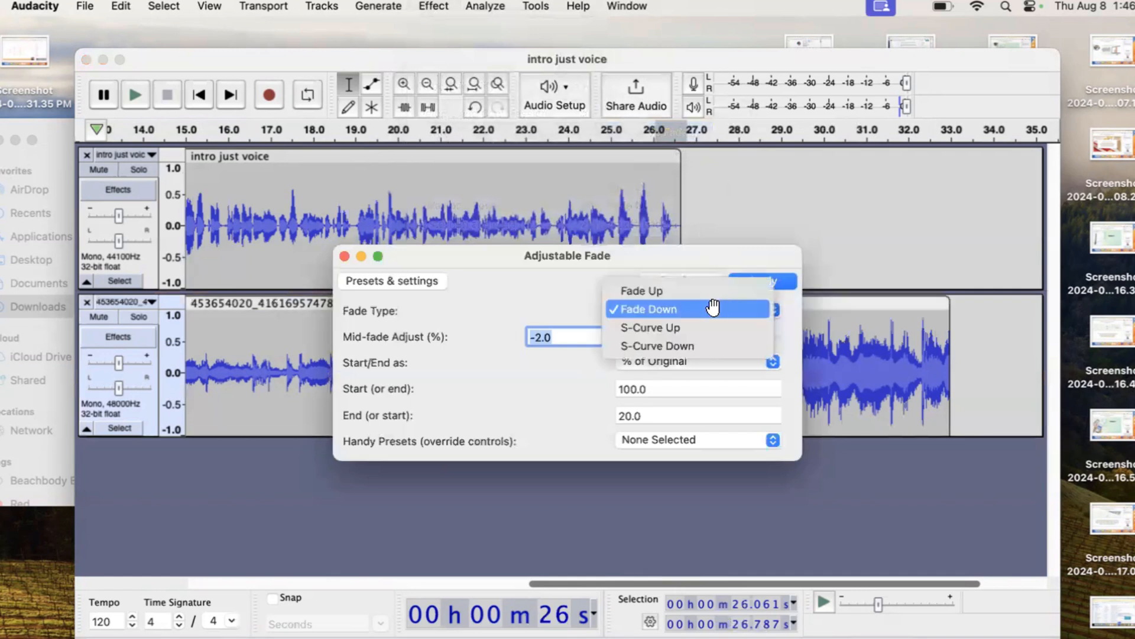
left_click(686, 295)
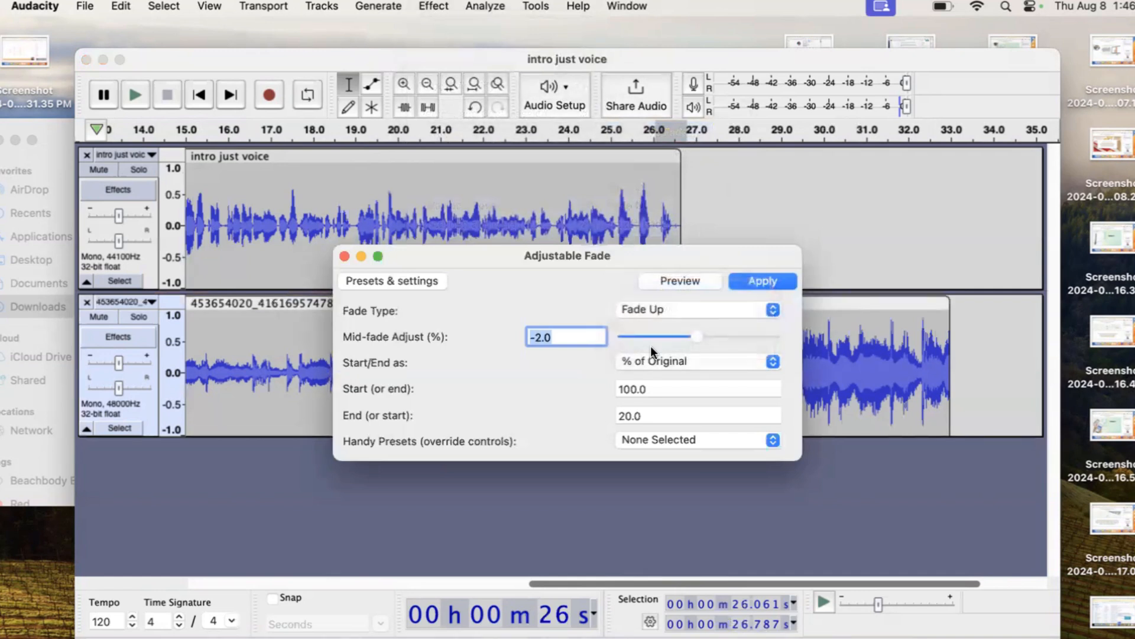
Set the fade's end value to 200% of original and apply the fade.
left_click_drag(657, 388, 615, 392)
left_click(658, 396)
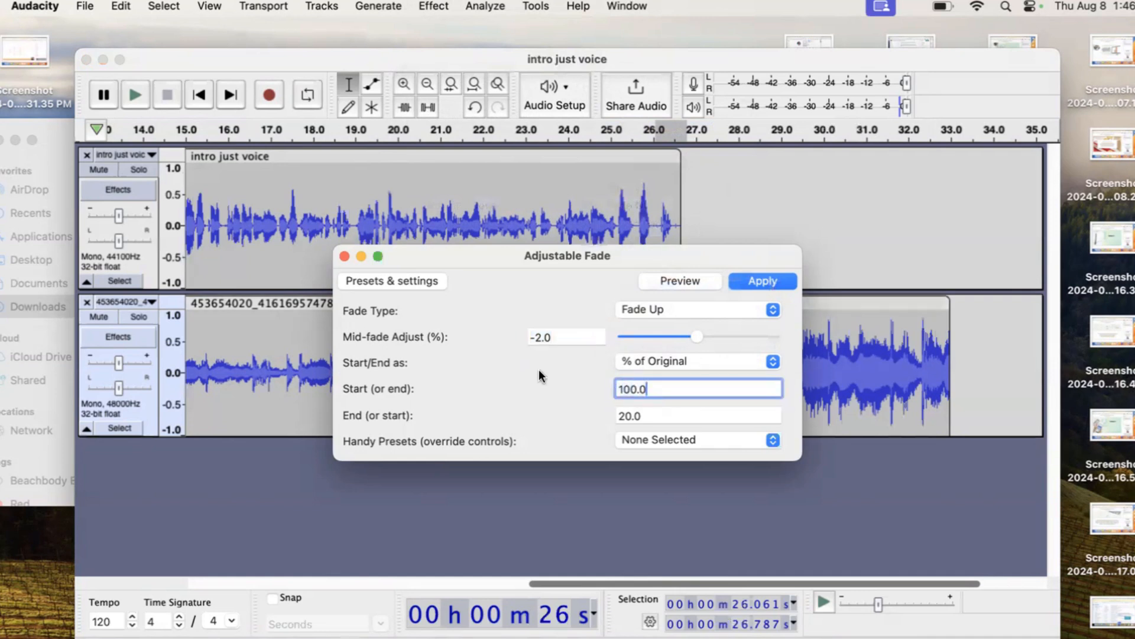
left_click(539, 370)
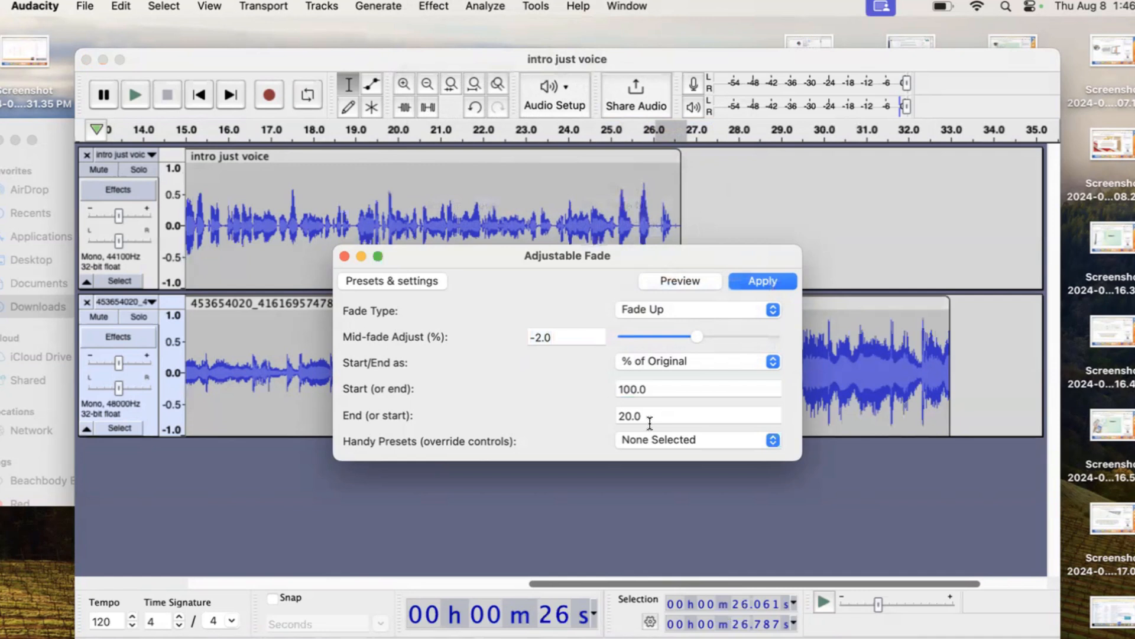
left_click_drag(653, 416, 611, 417)
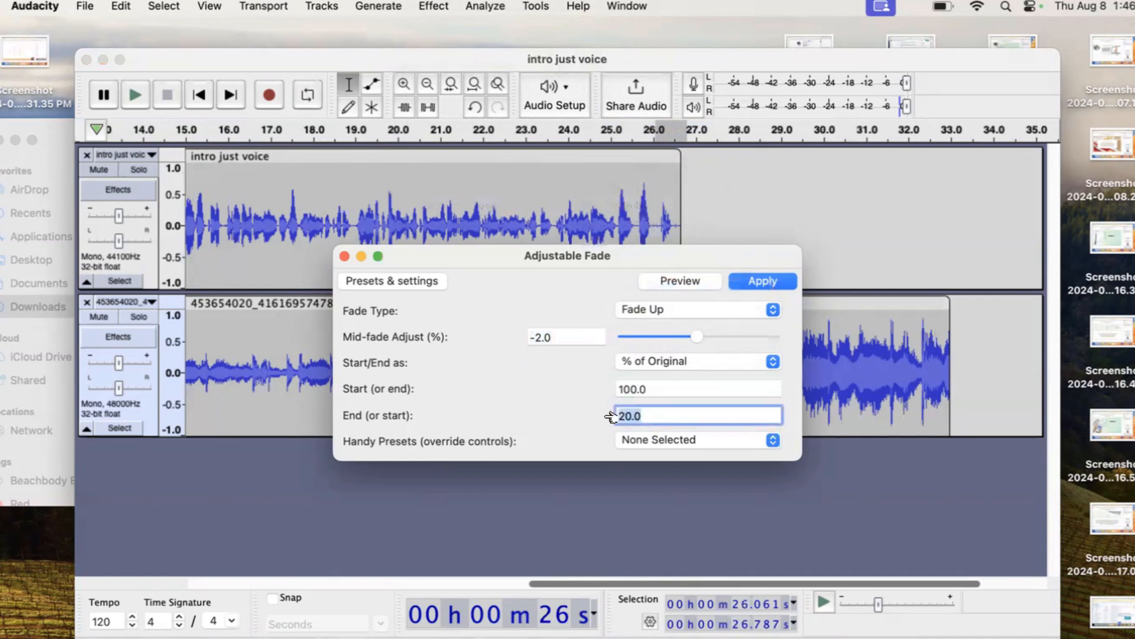
key("BackSpace")
type("200")
left_click(762, 282)
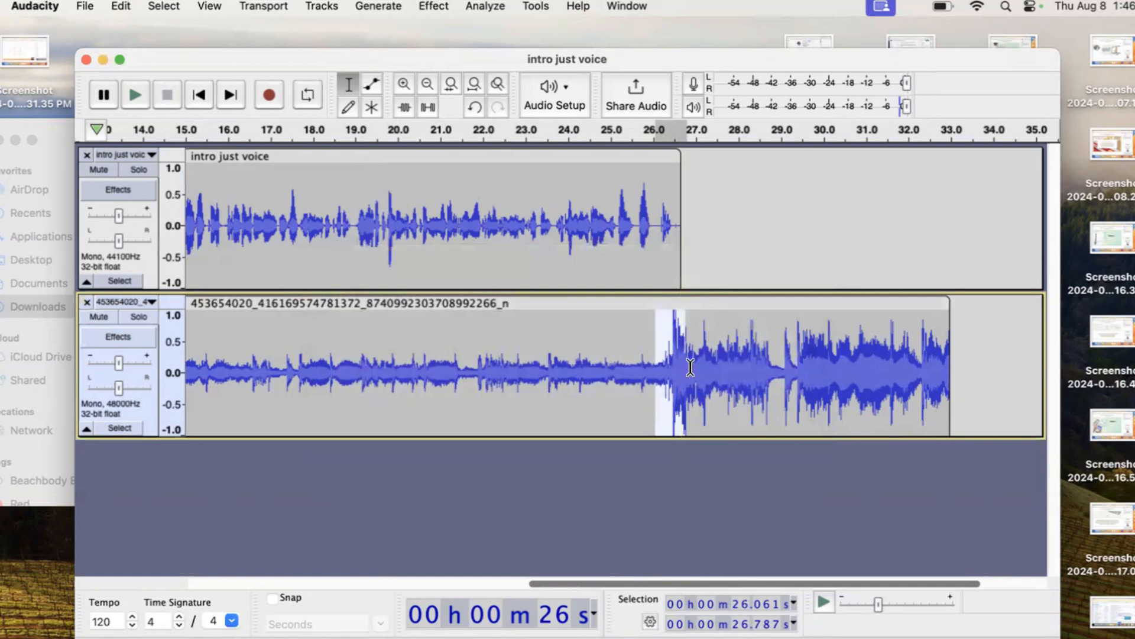
Play the music's fade-up from about 25.96 seconds, and its ending from about 28.99 seconds.
left_click(651, 367)
key("space")
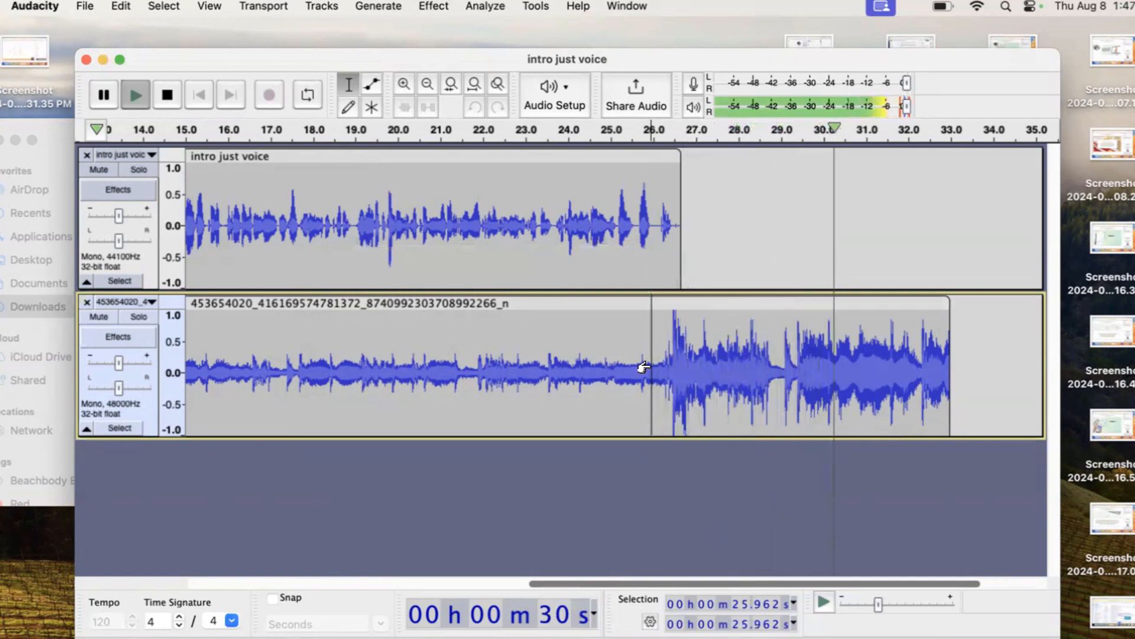
key("space")
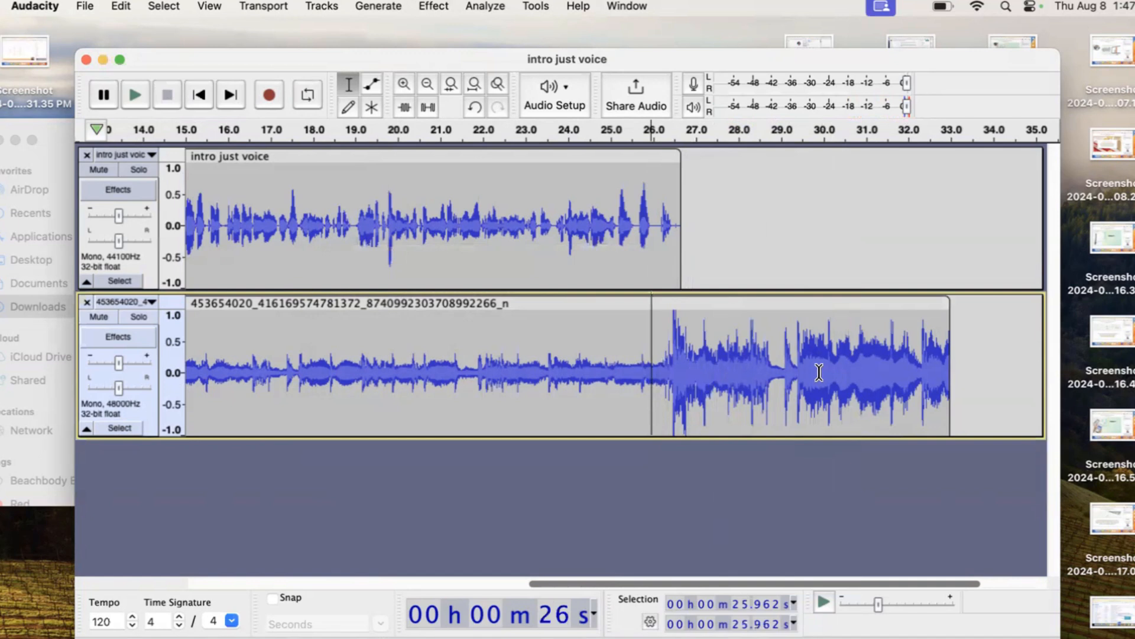
left_click(781, 367)
key("space")
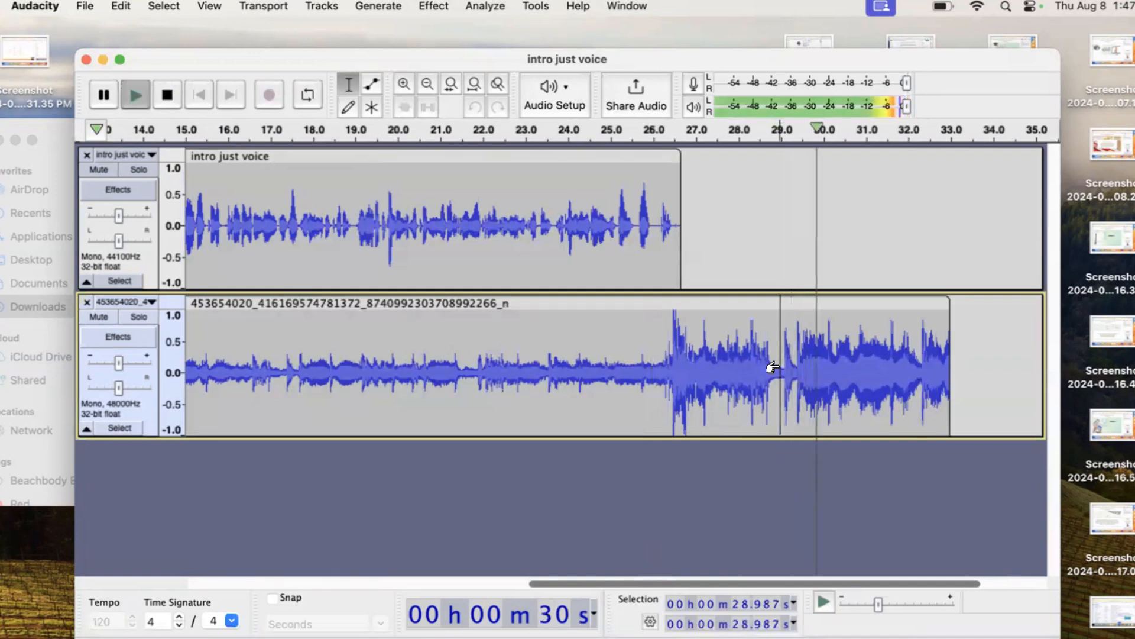
Play the music's ending from about 29.09 seconds to find where it should stop, and place the cursor at about 30.34 seconds.
key("space")
left_click_drag(796, 371, 831, 384)
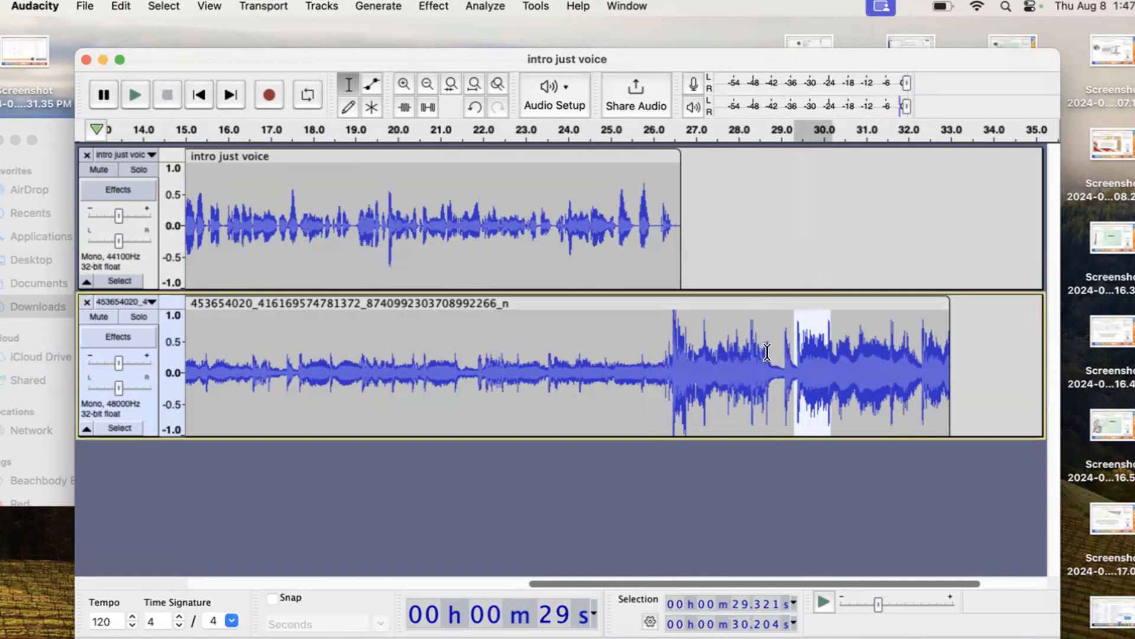
left_click(786, 369)
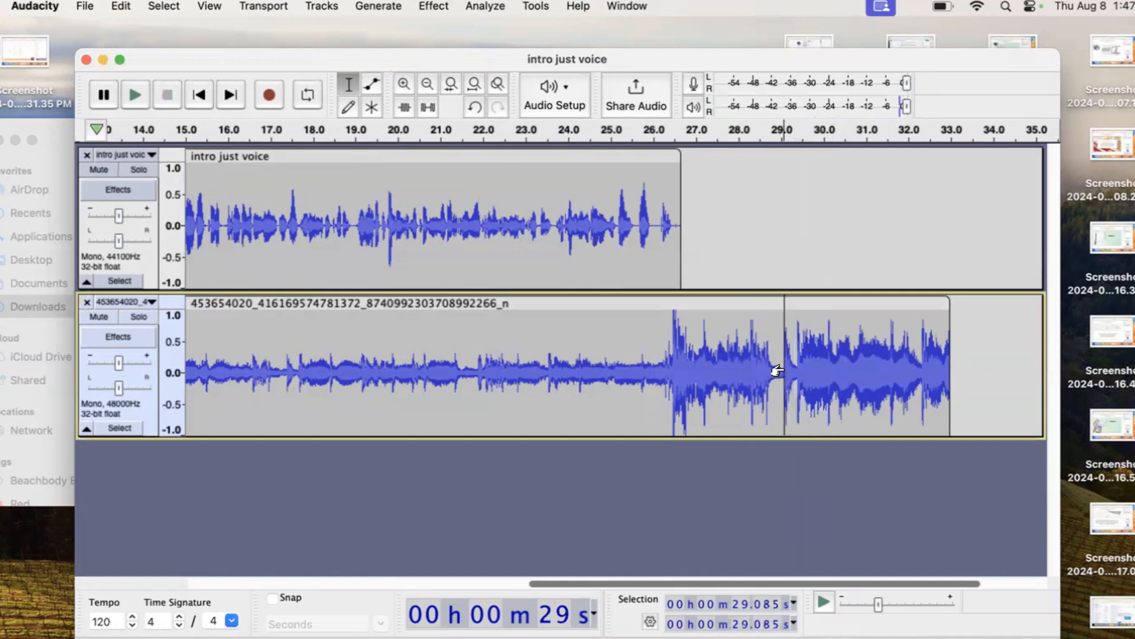
key("space")
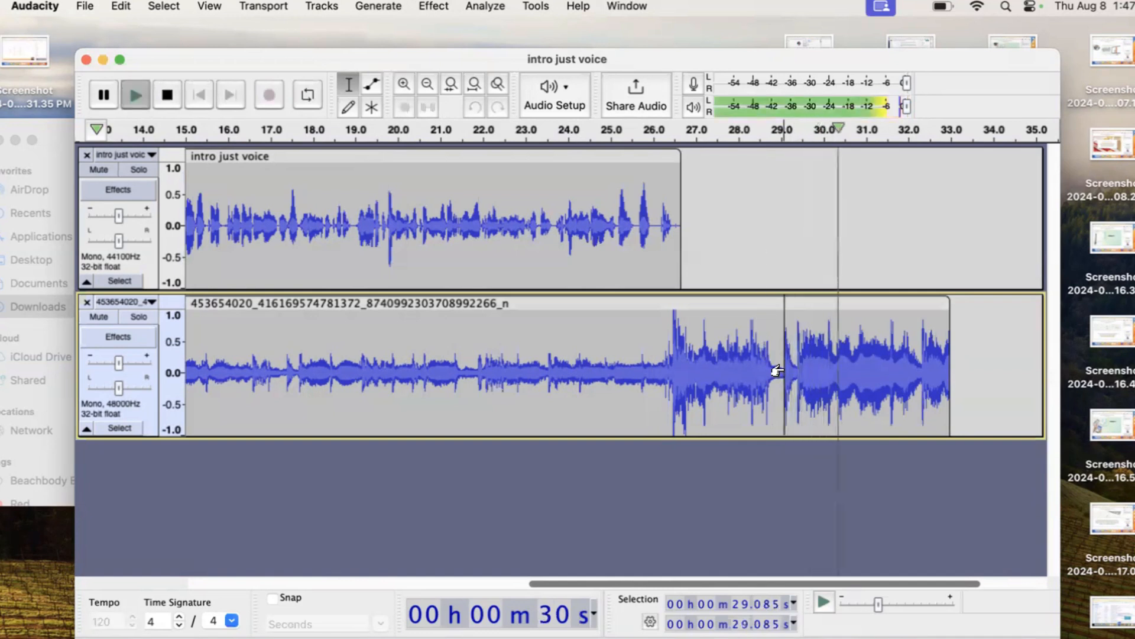
key("space")
left_click(840, 372)
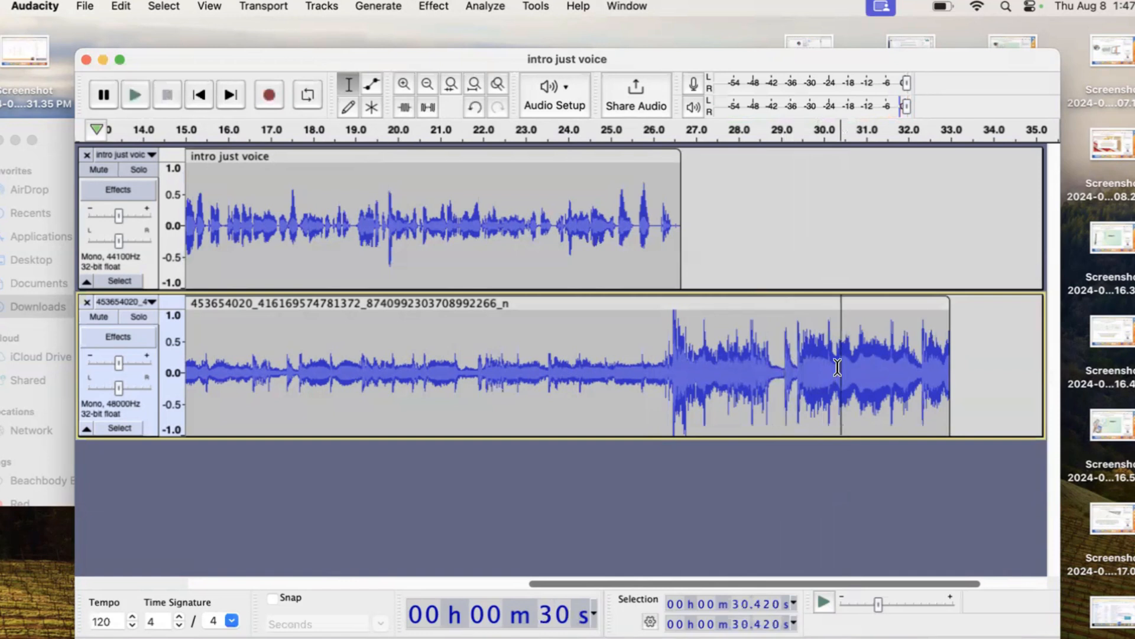
left_click(838, 366)
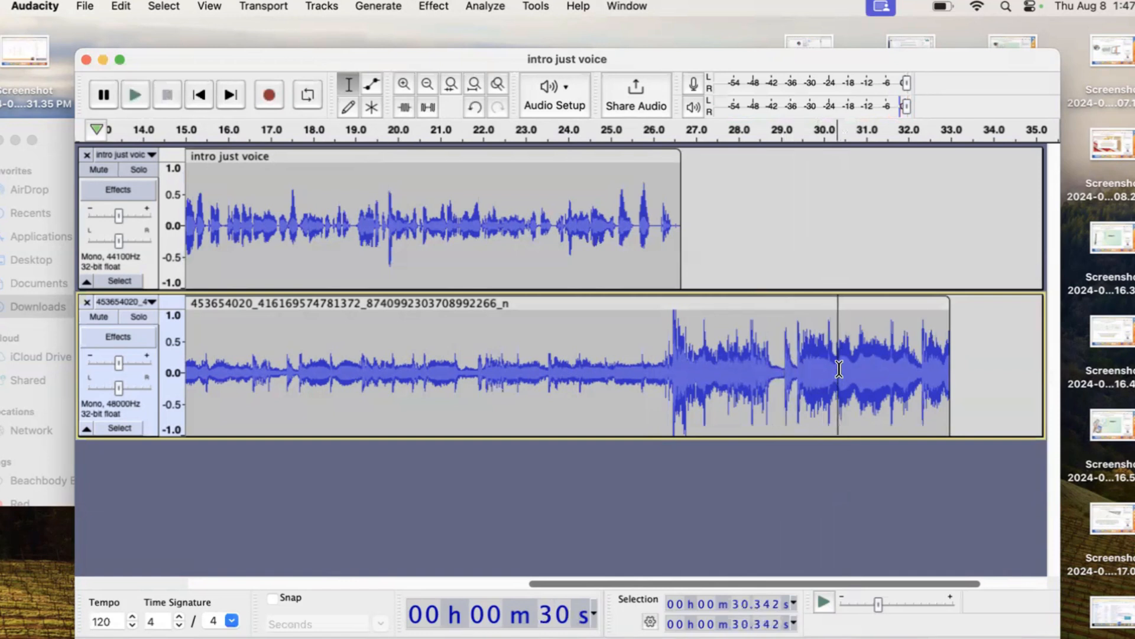
Apply a Fade Out to the music from about 29.20 to 30.30 seconds.
left_click_drag(791, 373, 836, 380)
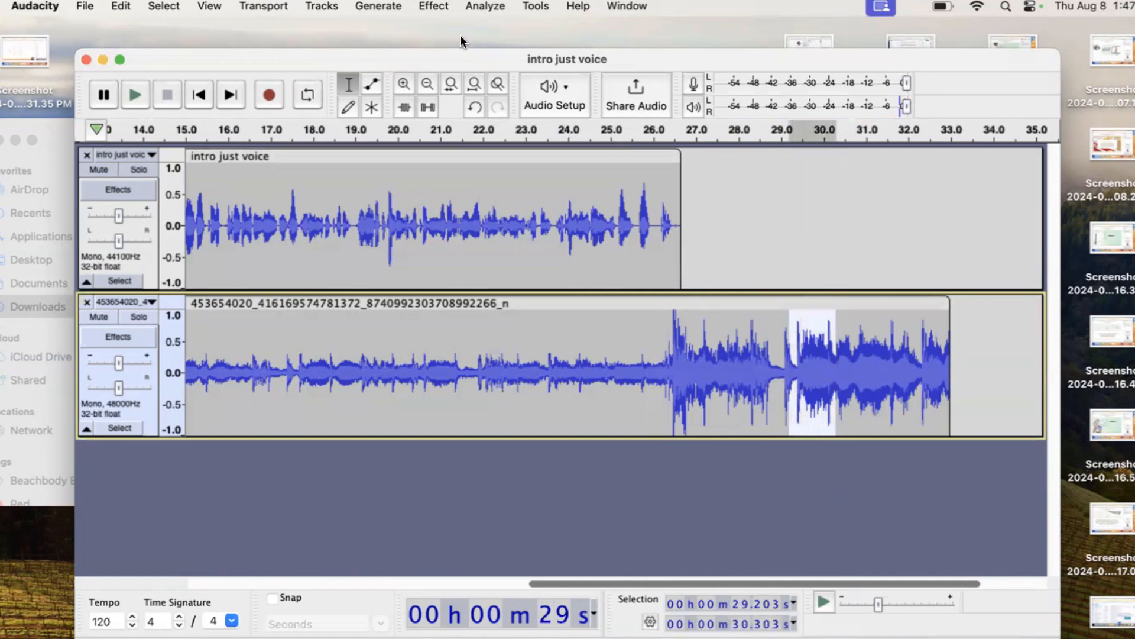
left_click(434, 6)
mouse_move(463, 130)
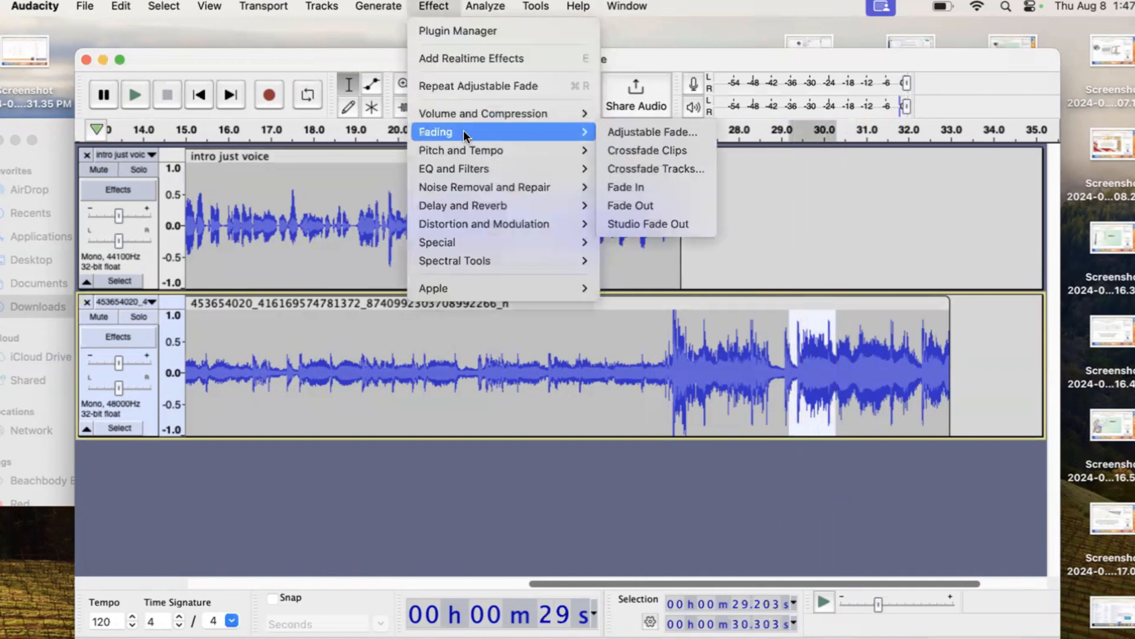
left_click(636, 203)
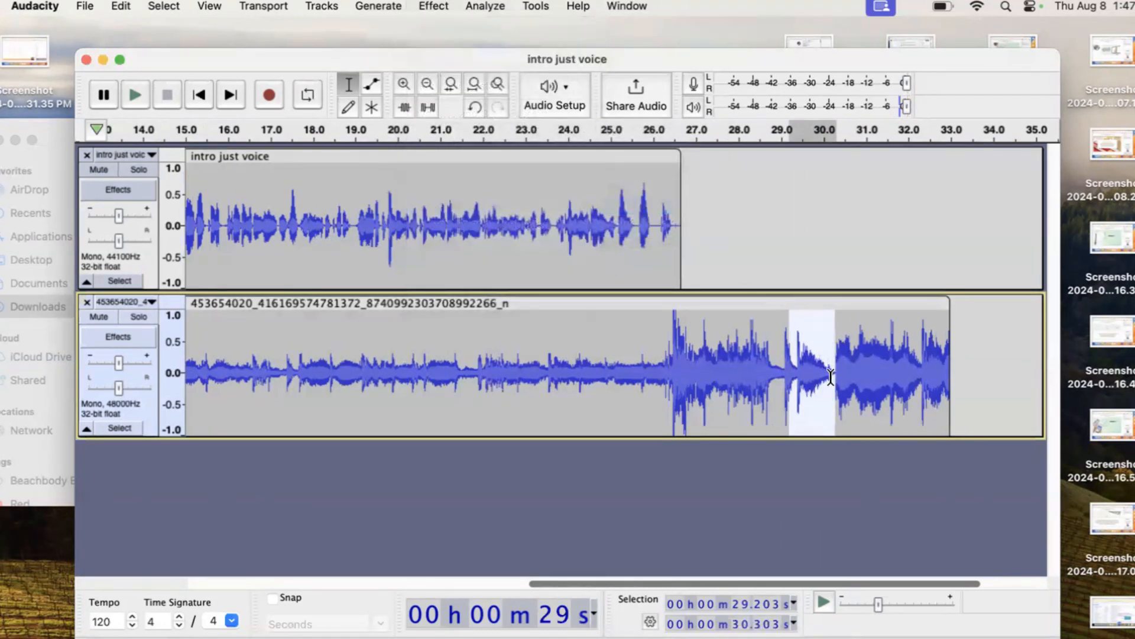
Delete the rest of the music clip after about 30.28 seconds.
left_click(951, 362)
left_click_drag(951, 362, 836, 388)
key("Delete")
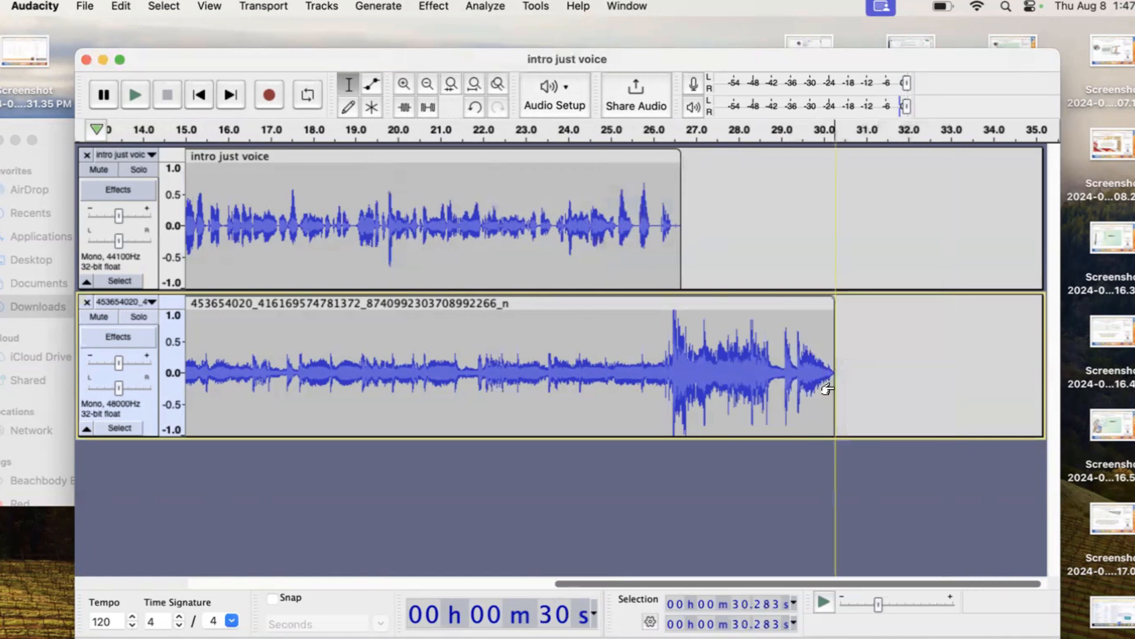
Play the faded ending from about 26.16 seconds, and the voice over the music from about 7.84 seconds.
left_click(660, 339)
key("space")
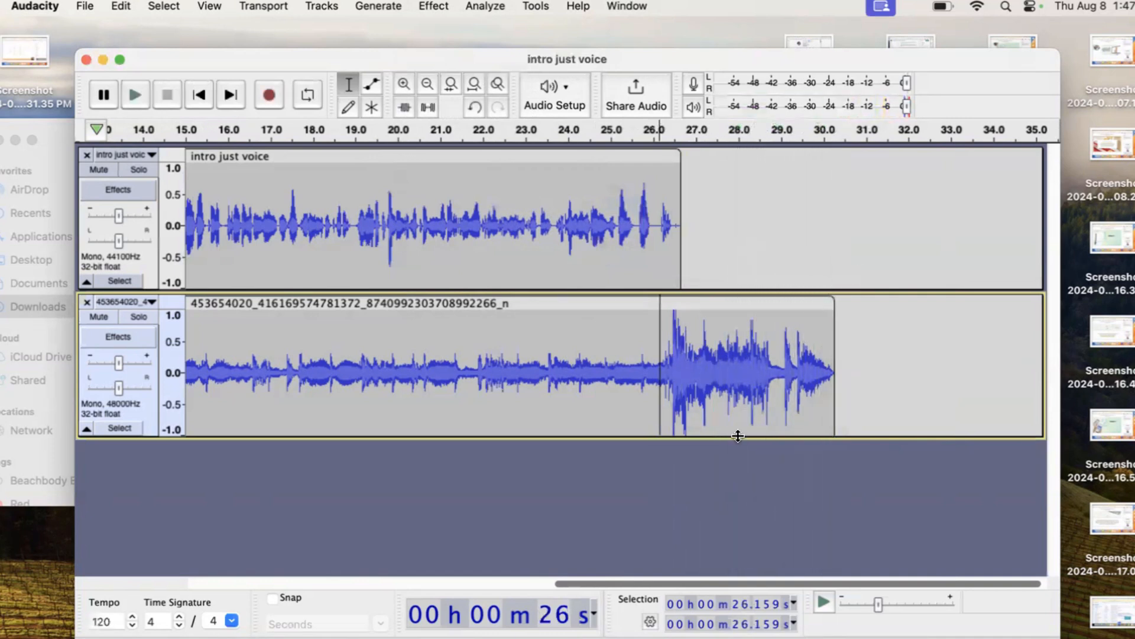
left_click_drag(626, 578, 247, 565)
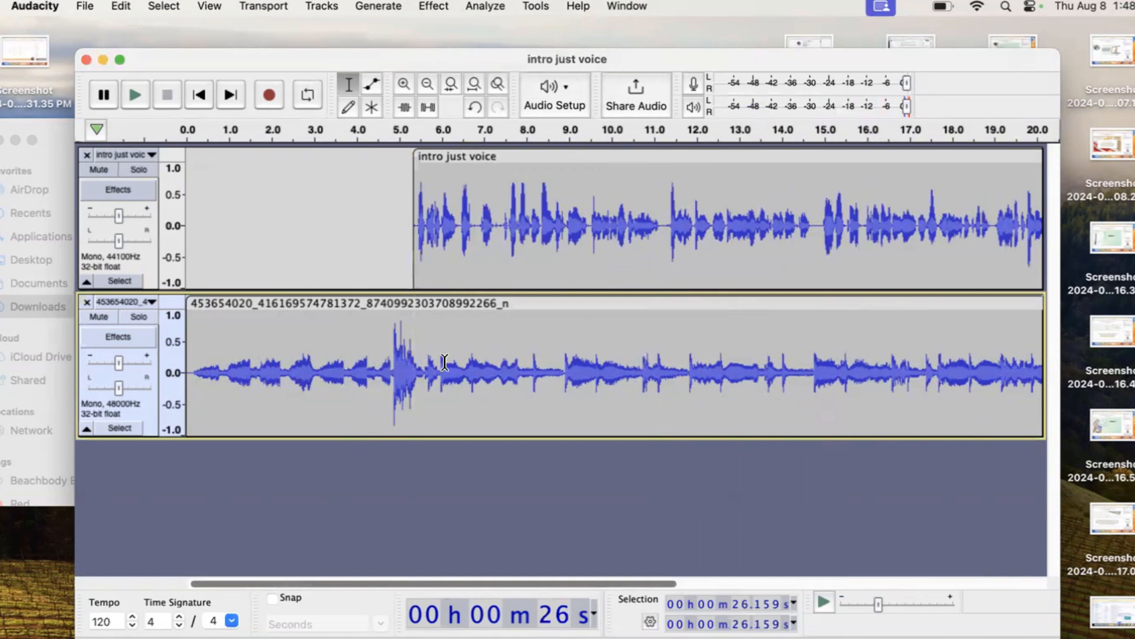
left_click(520, 249)
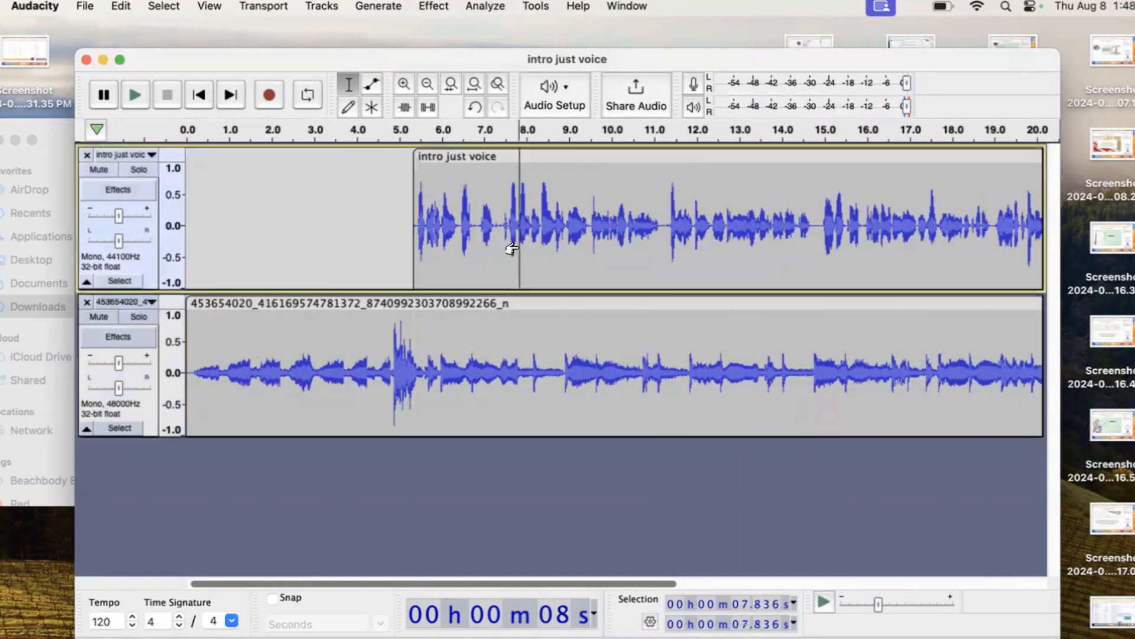
key("space")
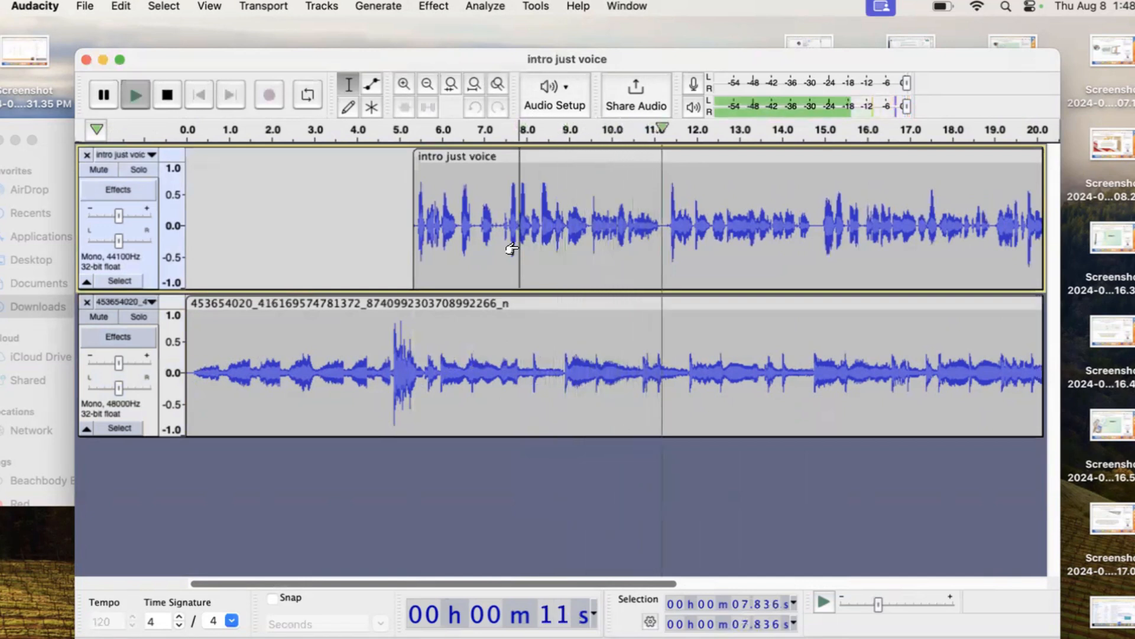
key("space")
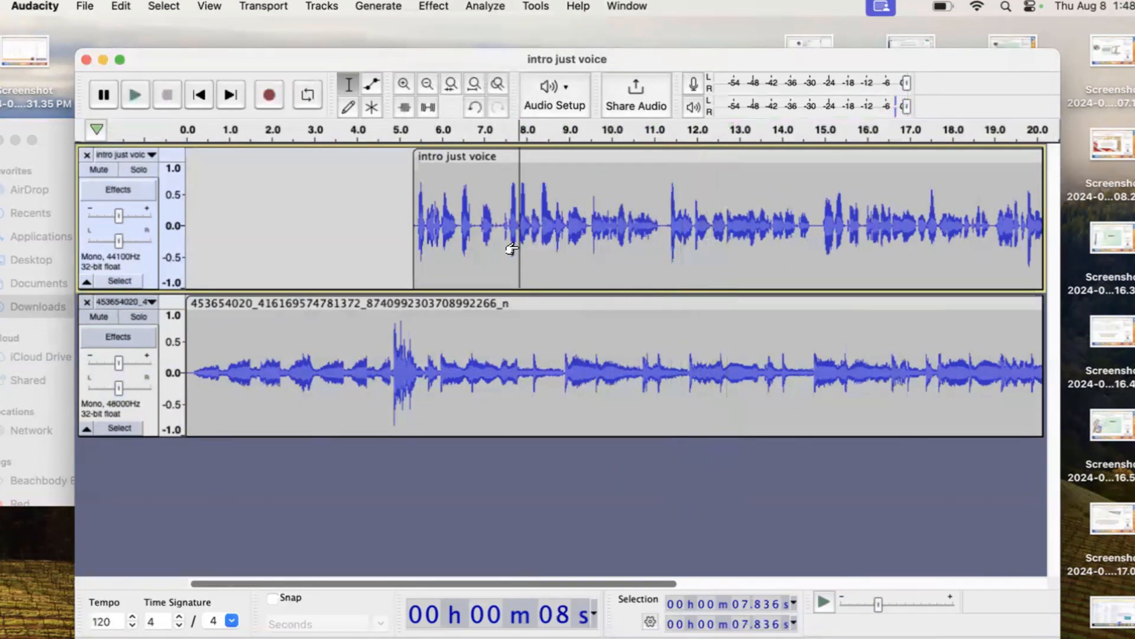
Amplify the entire voice clip by 3.218 dB.
left_click(606, 157)
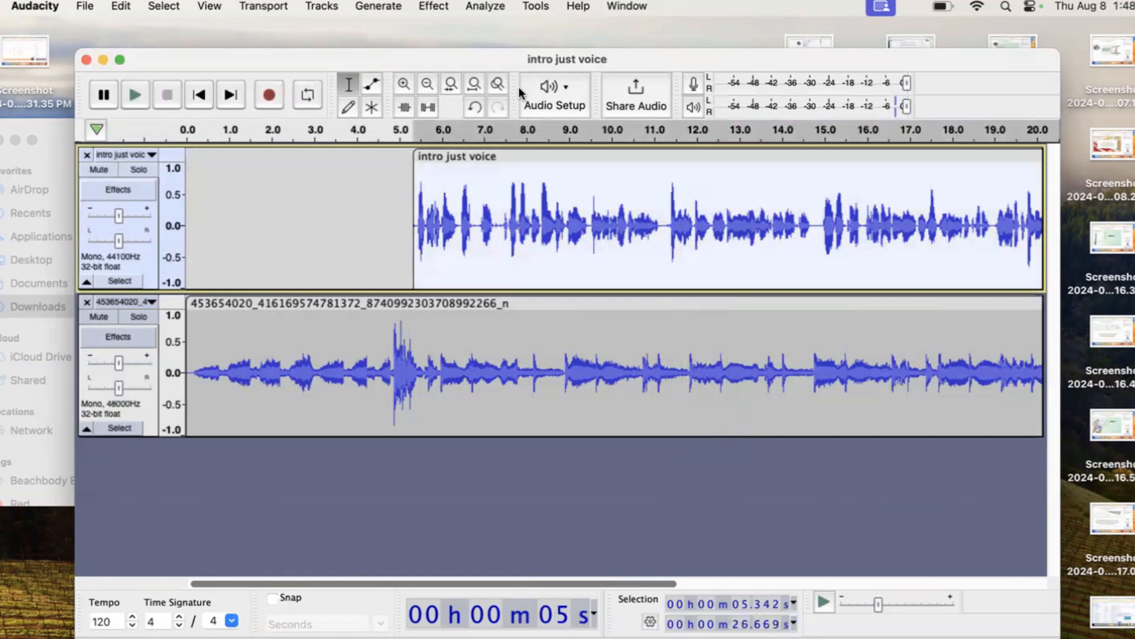
left_click(433, 6)
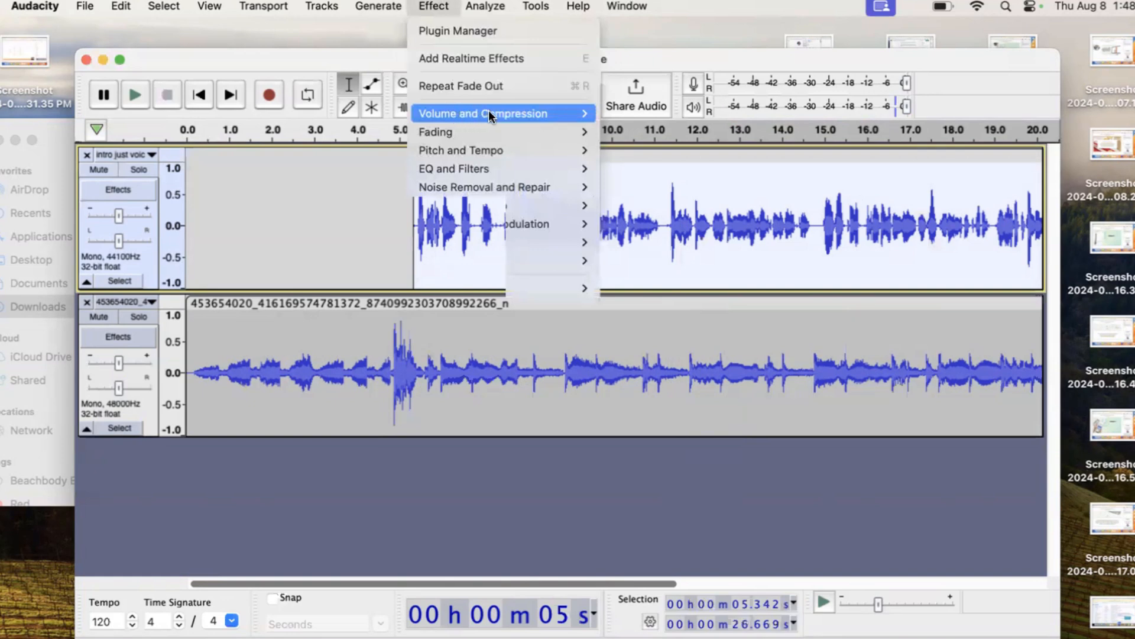
mouse_move(489, 117)
left_click(628, 113)
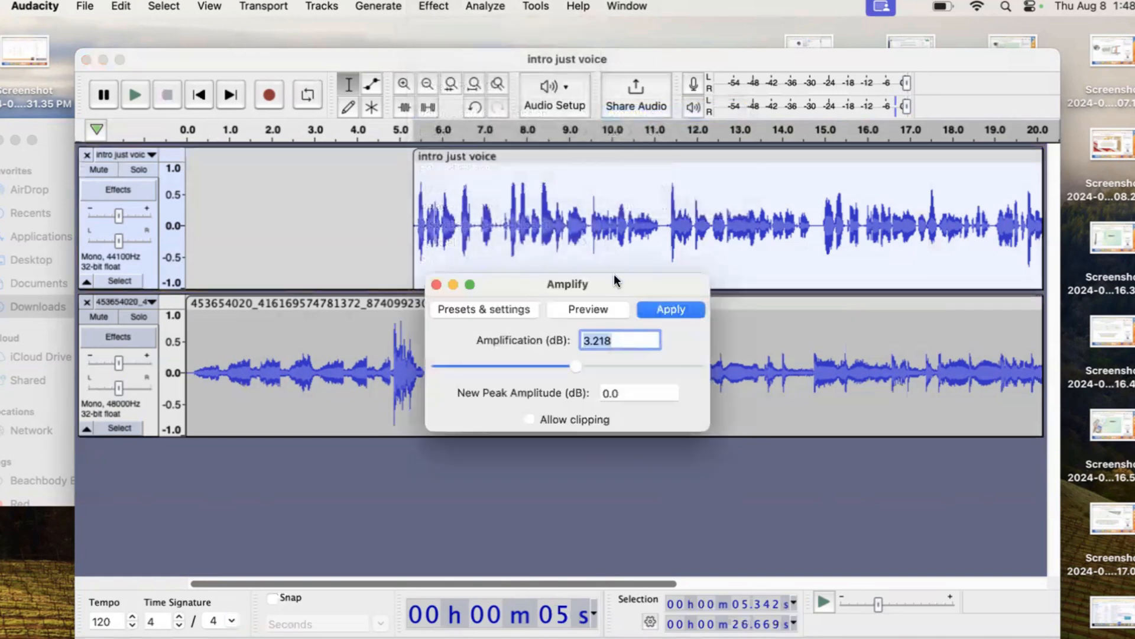
left_click(661, 313)
Play the mix from about 10.78 seconds to check the voice's level against the music.
left_click(645, 241)
key("space")
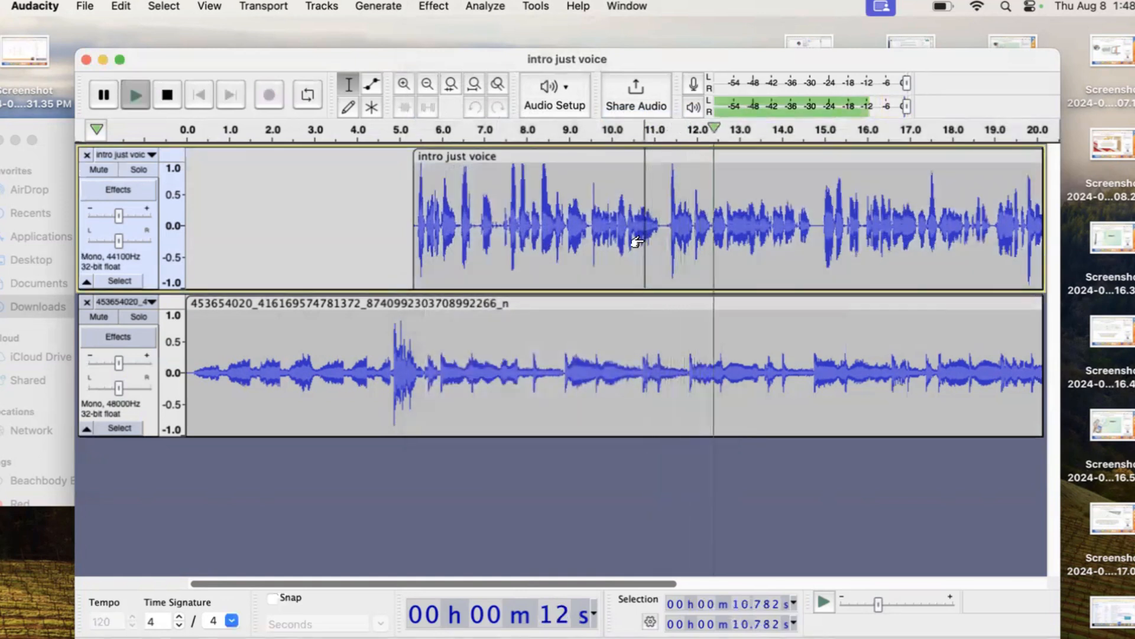
key("space")
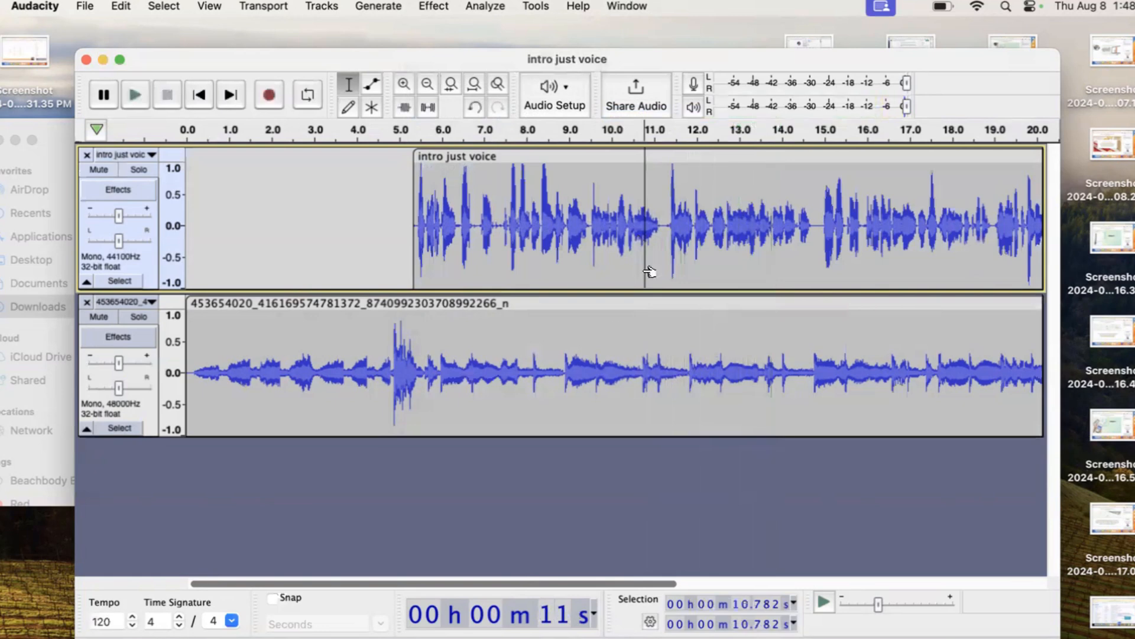
Start an audio export of the mix and name the file "ggg intro 2".
left_click_drag(581, 583, 786, 583)
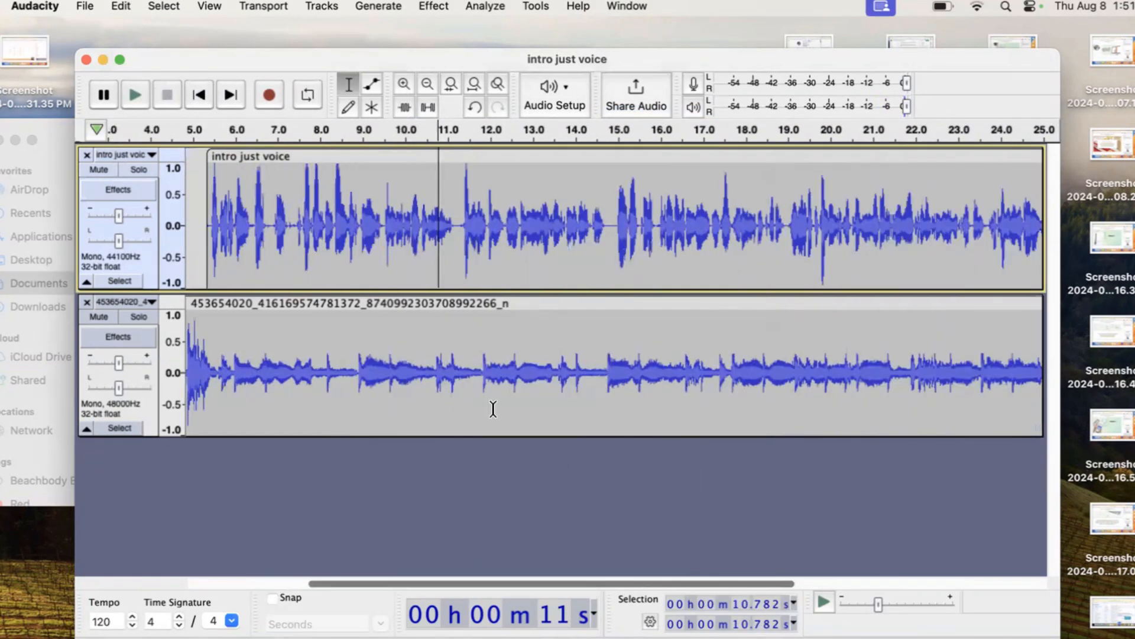
left_click(79, 7)
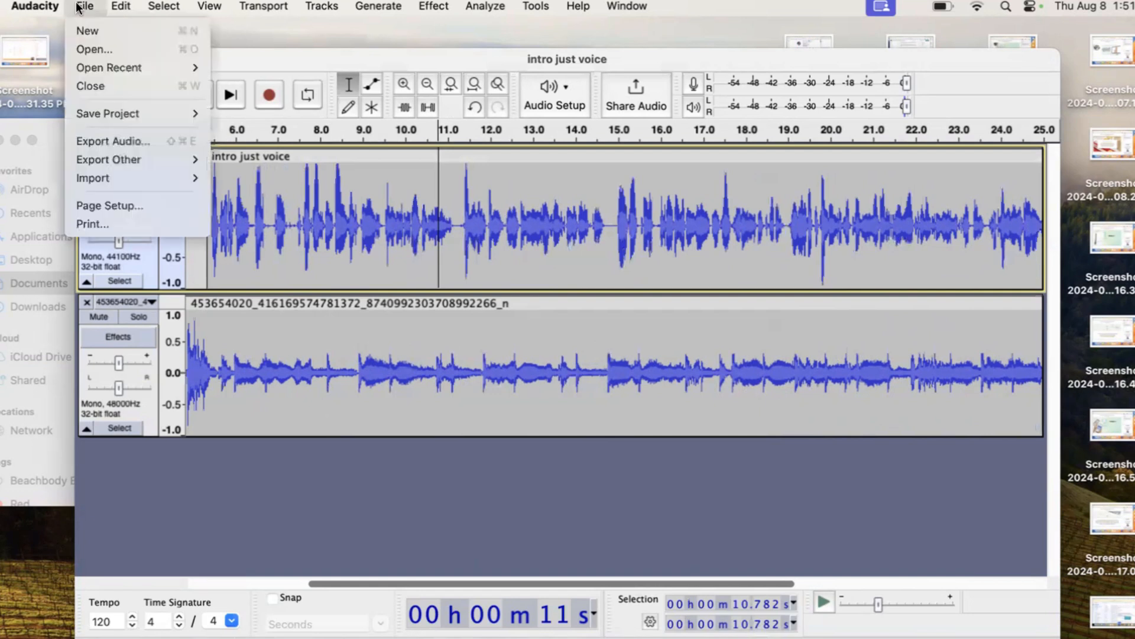
left_click(113, 142)
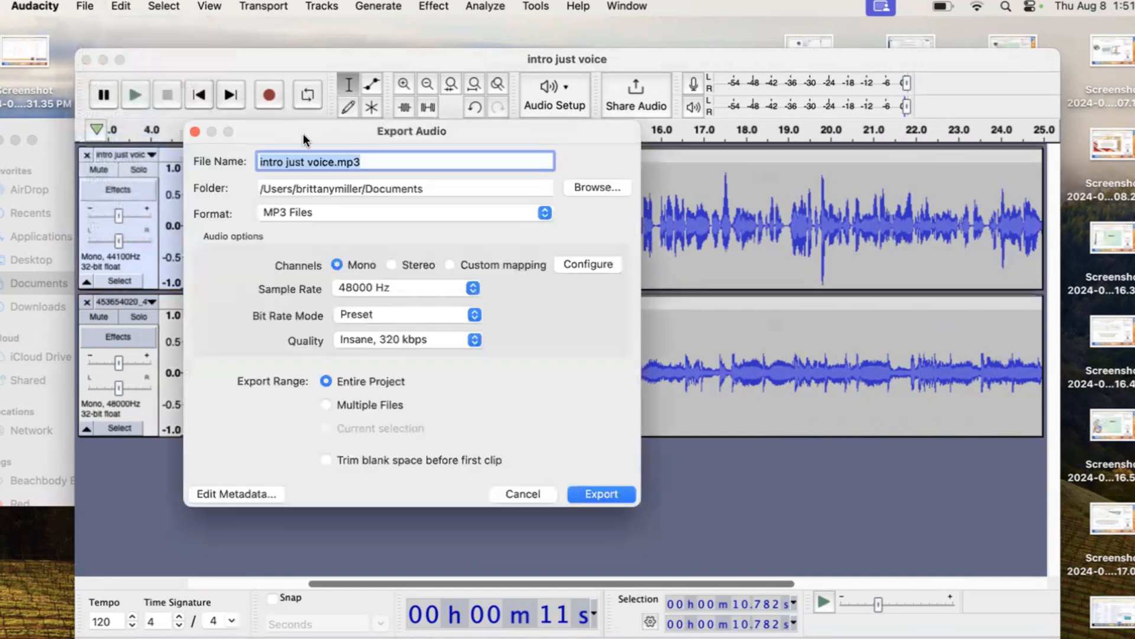
left_click(379, 160)
left_click_drag(380, 160, 249, 167)
type("ggg intro 2")
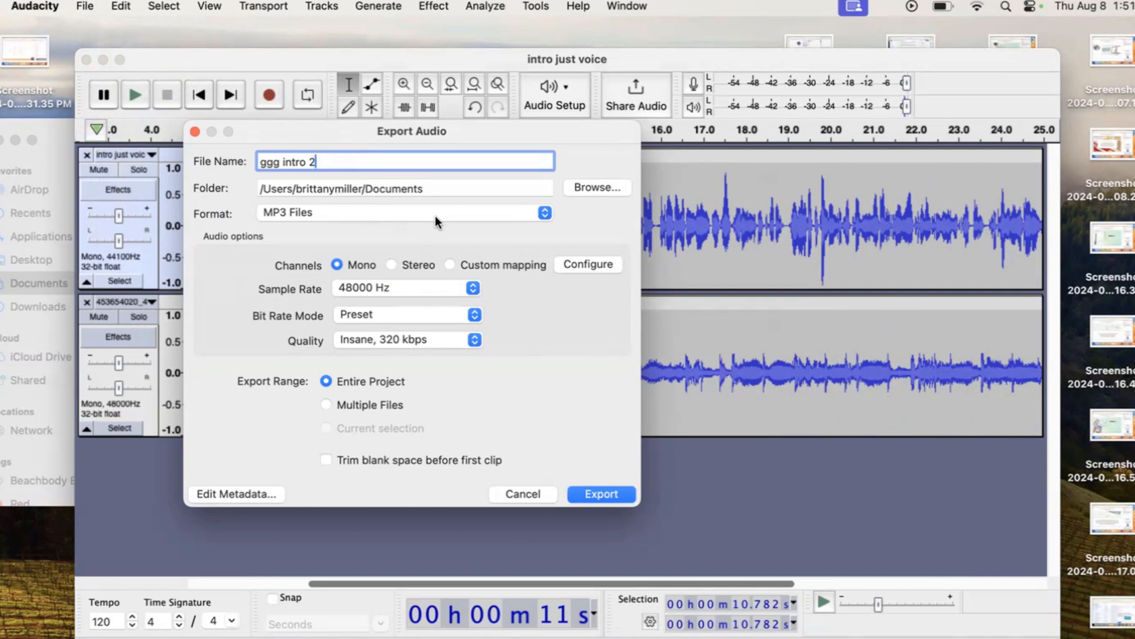
Export the entire project in the MP3 Files format at Insane, 320 kbps quality.
left_click(343, 212)
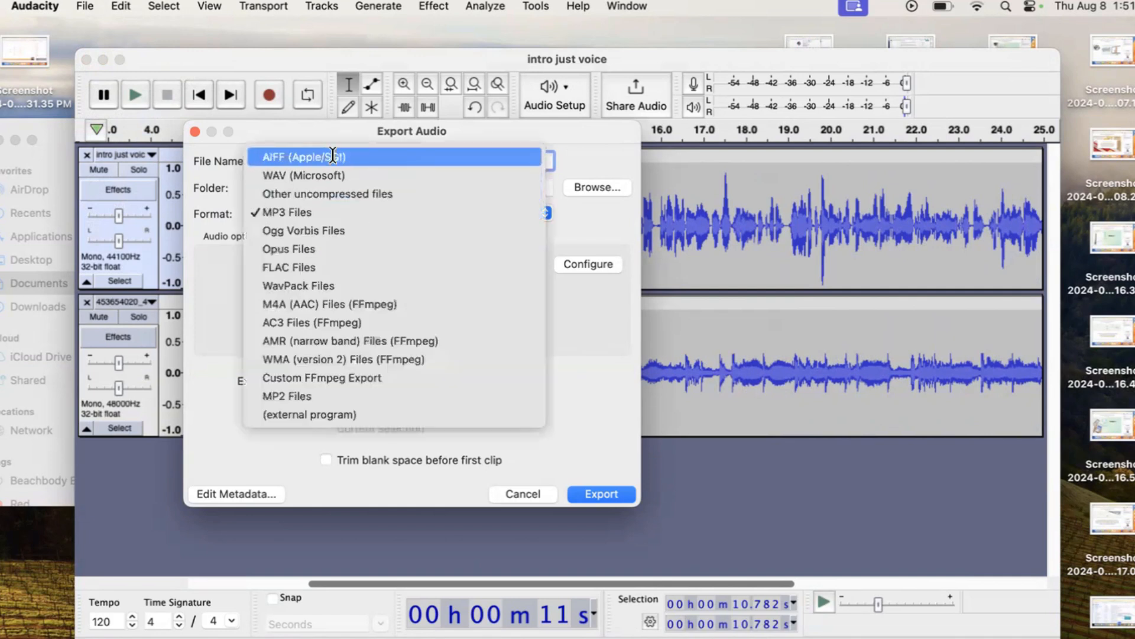
left_click(314, 212)
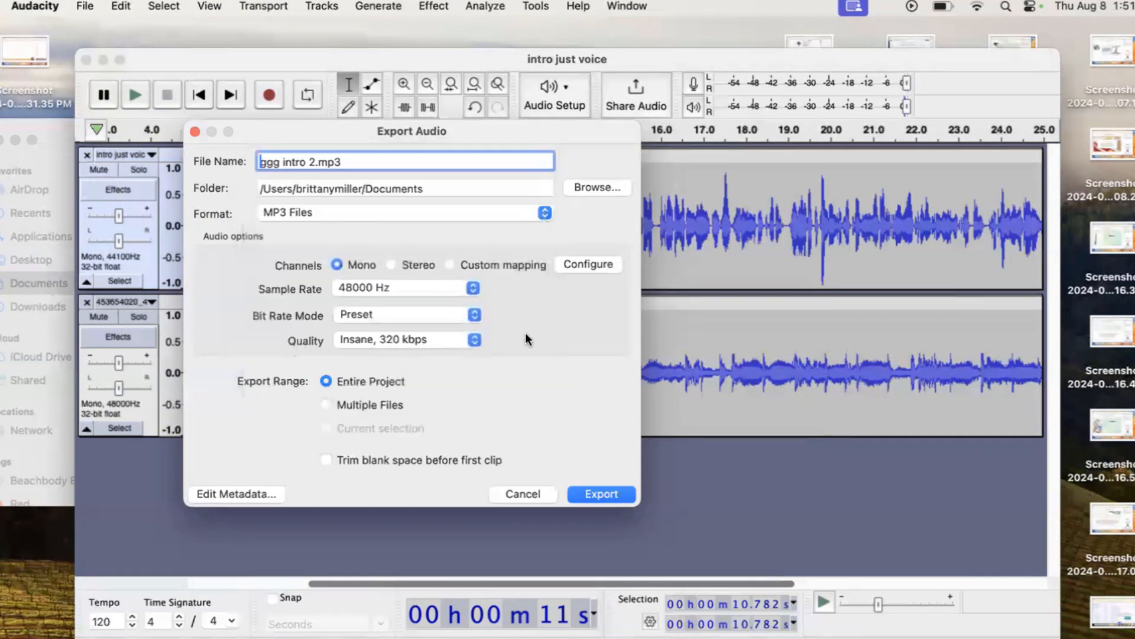
left_click(449, 339)
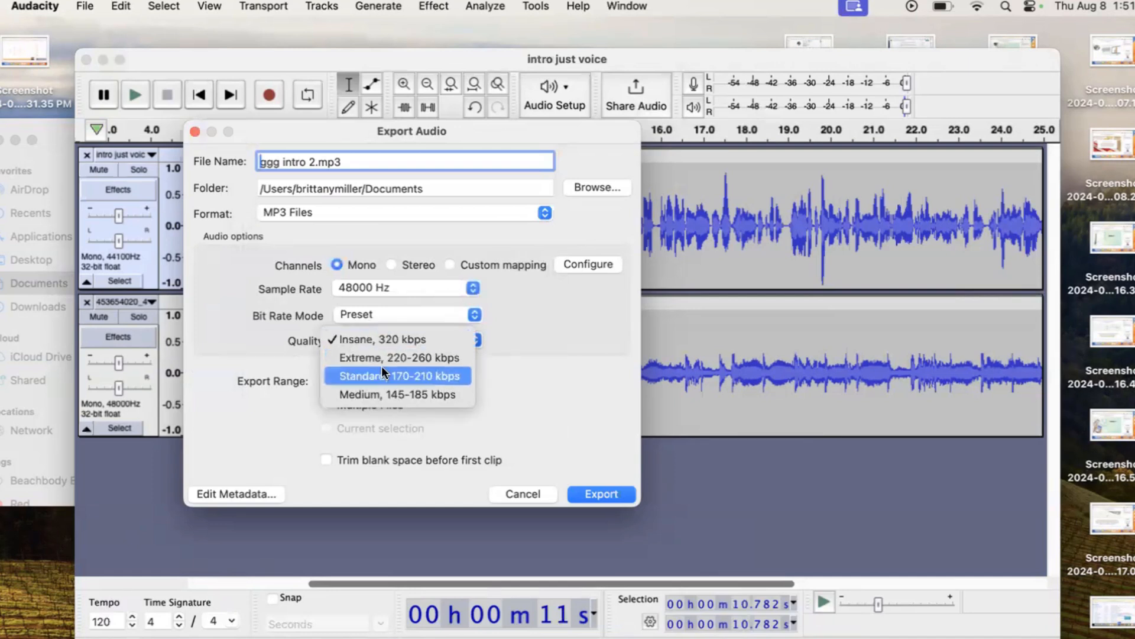
left_click(399, 340)
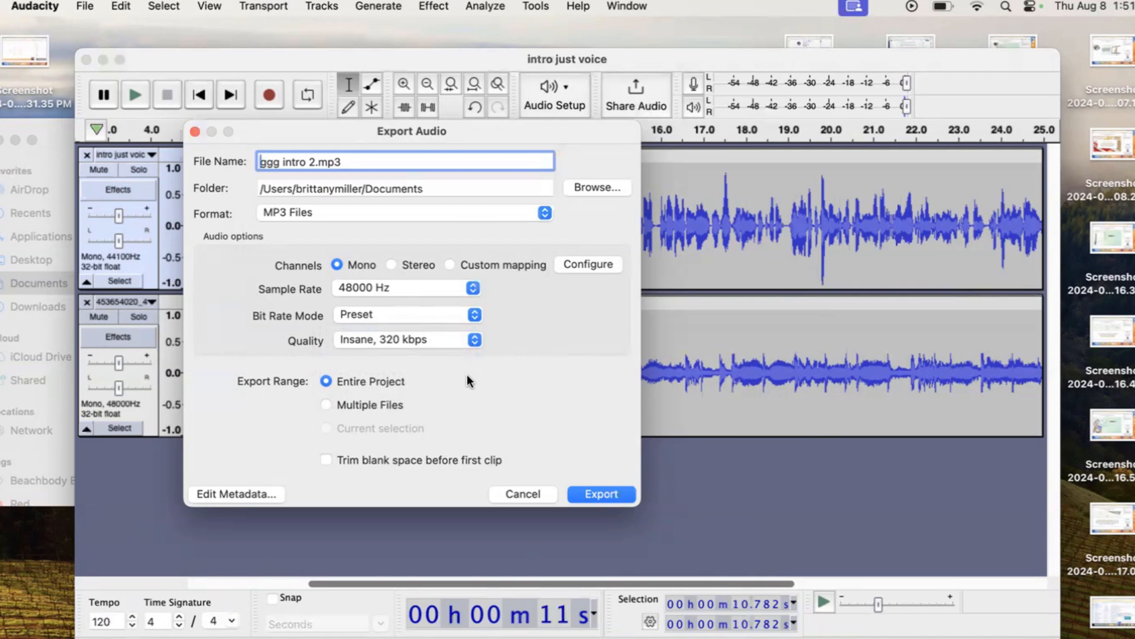
left_click(602, 494)
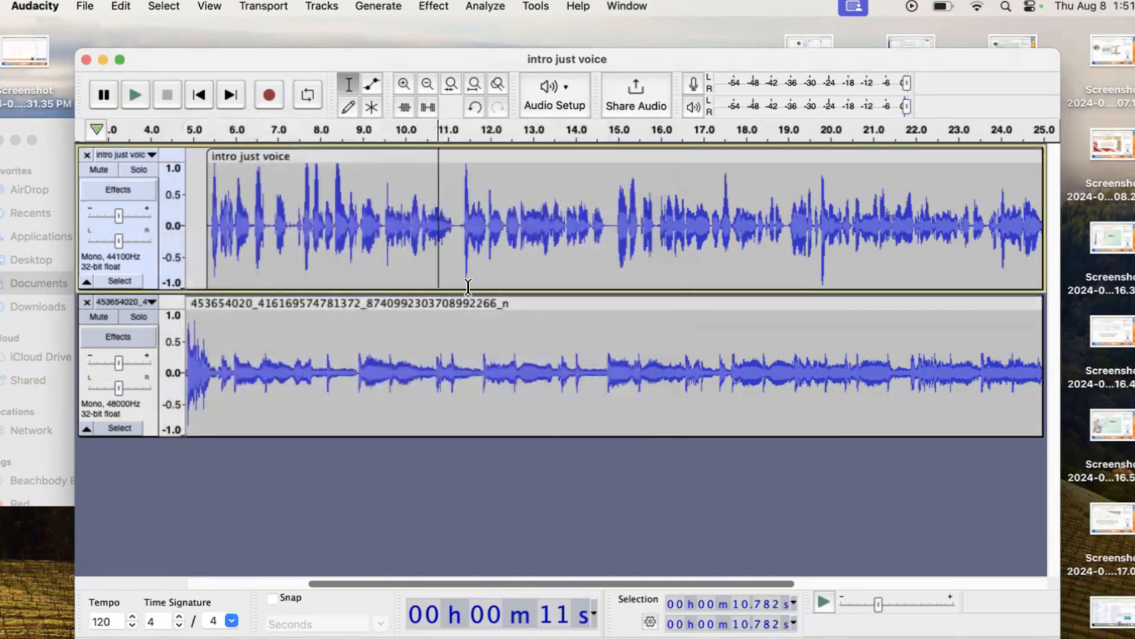
Switch to Finder and open the exported "ggg intro 2.mp3" from the Documents folder for playback.
left_click(56, 129)
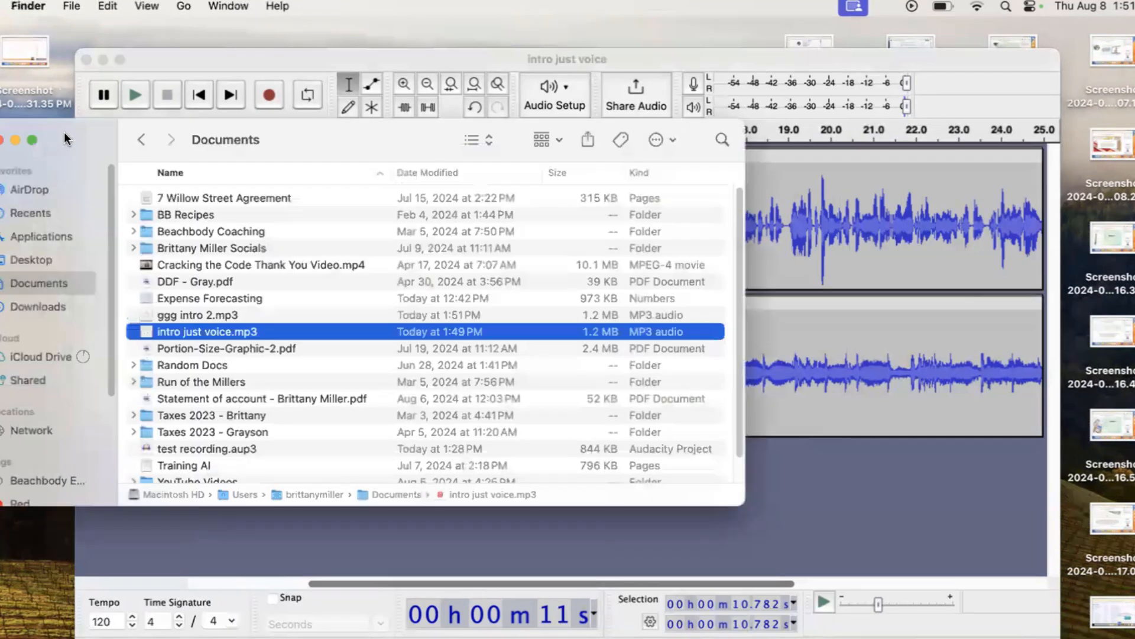
left_click(208, 318)
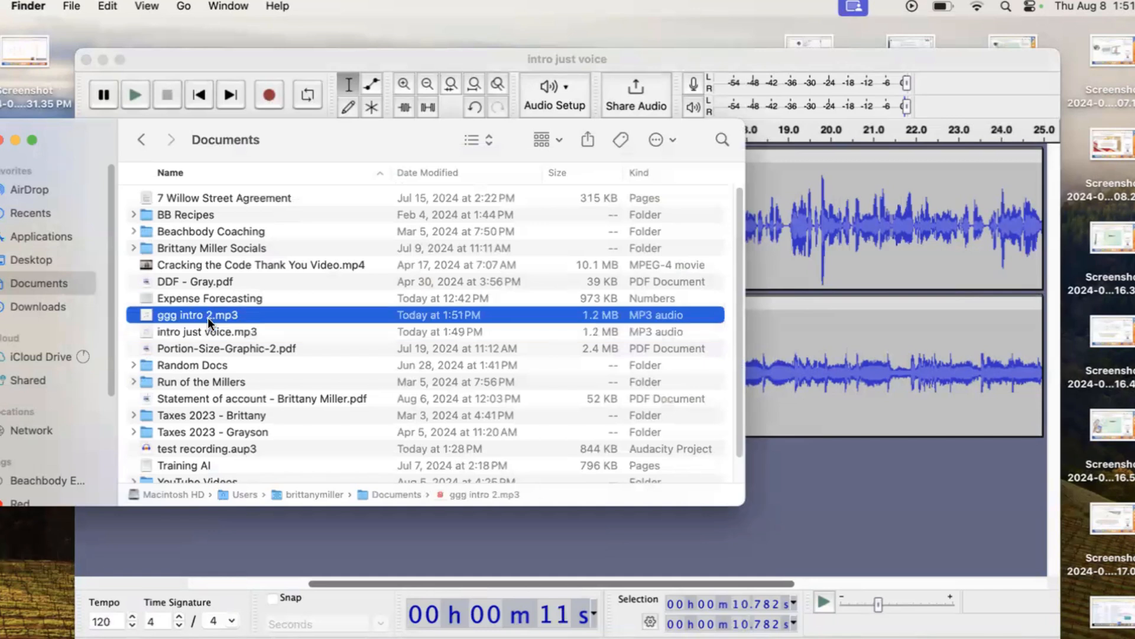
double_click(198, 316)
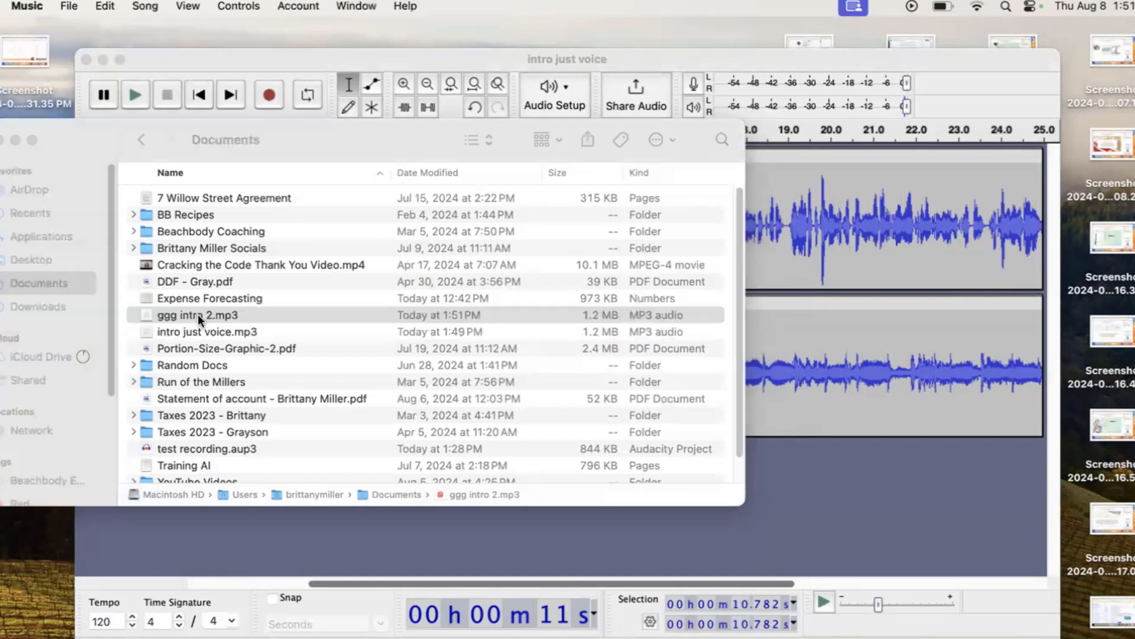